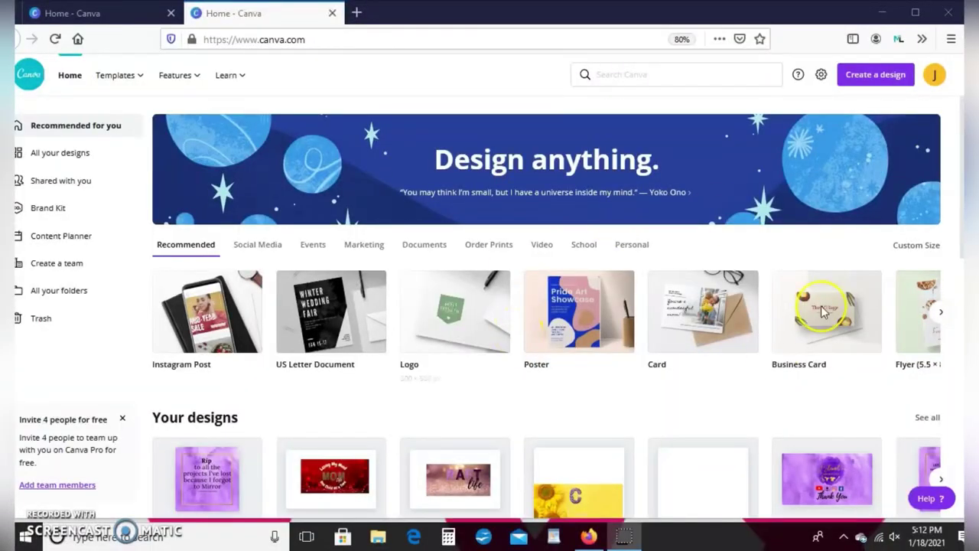
- Create a custom-size blank design of 17 × 11 inches
click(874, 76)
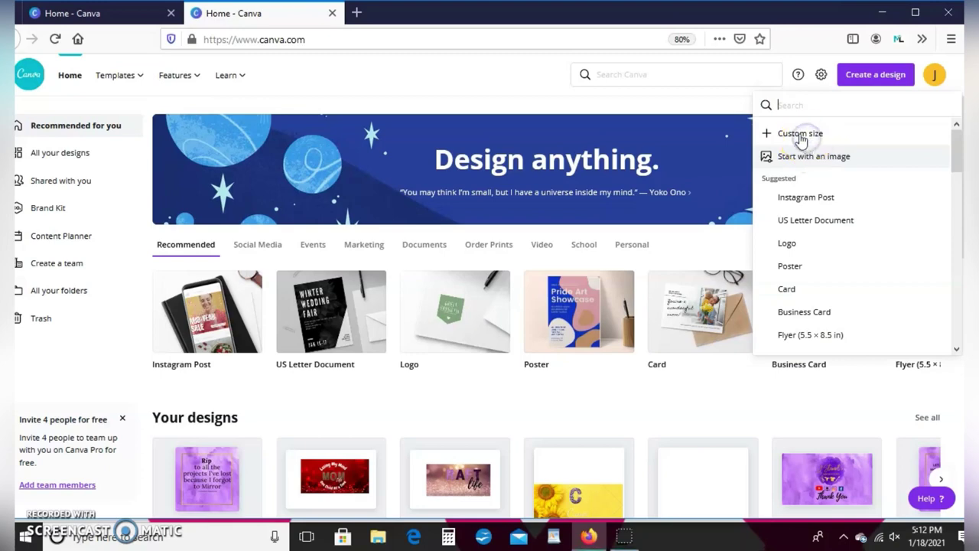
click(800, 135)
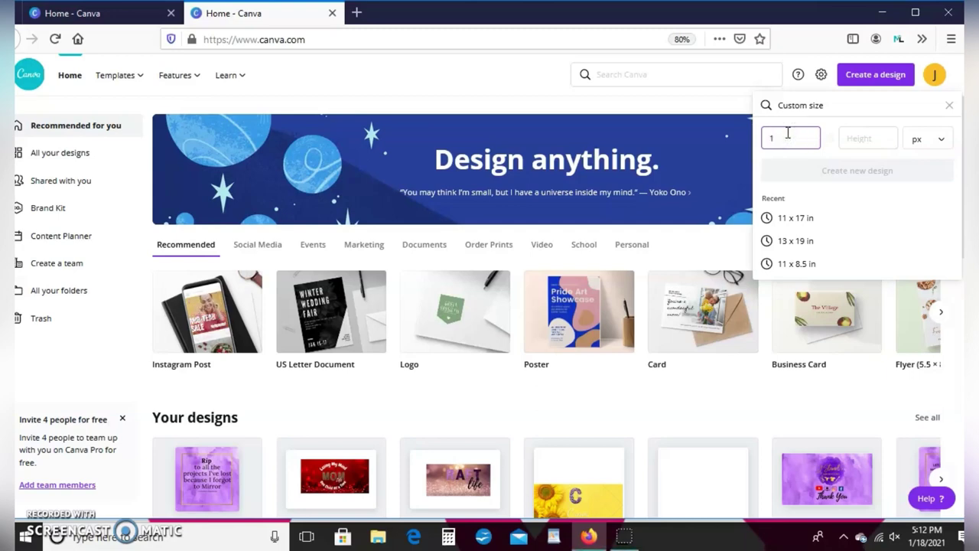
click(858, 140)
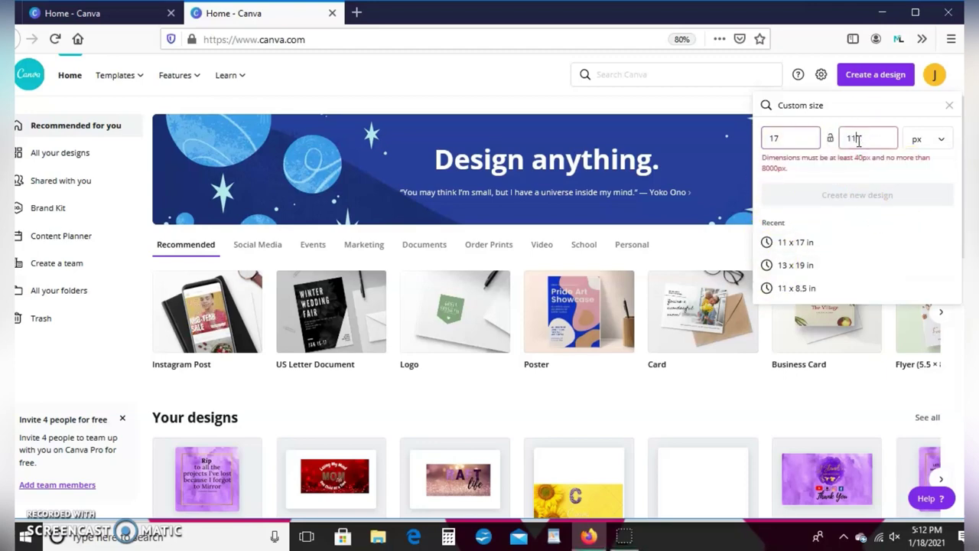
click(916, 145)
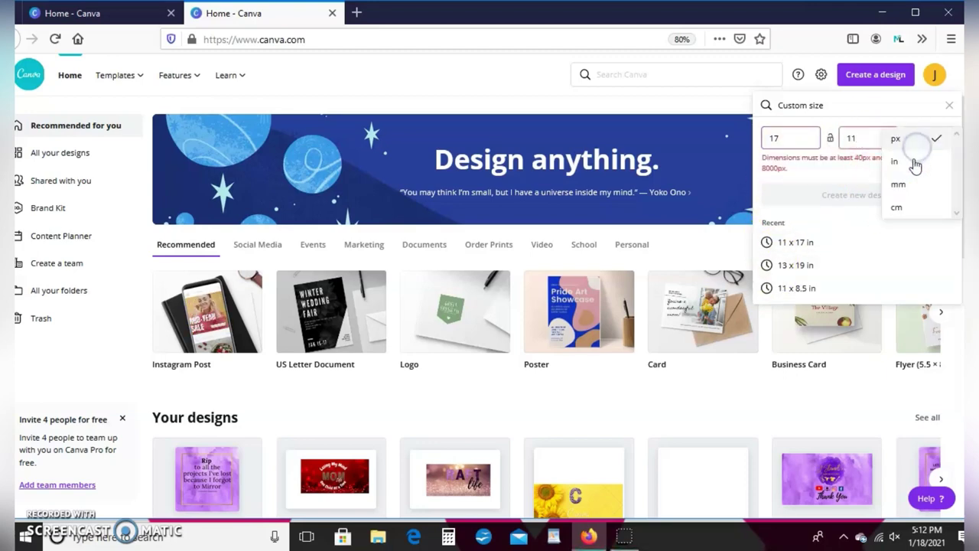
click(916, 162)
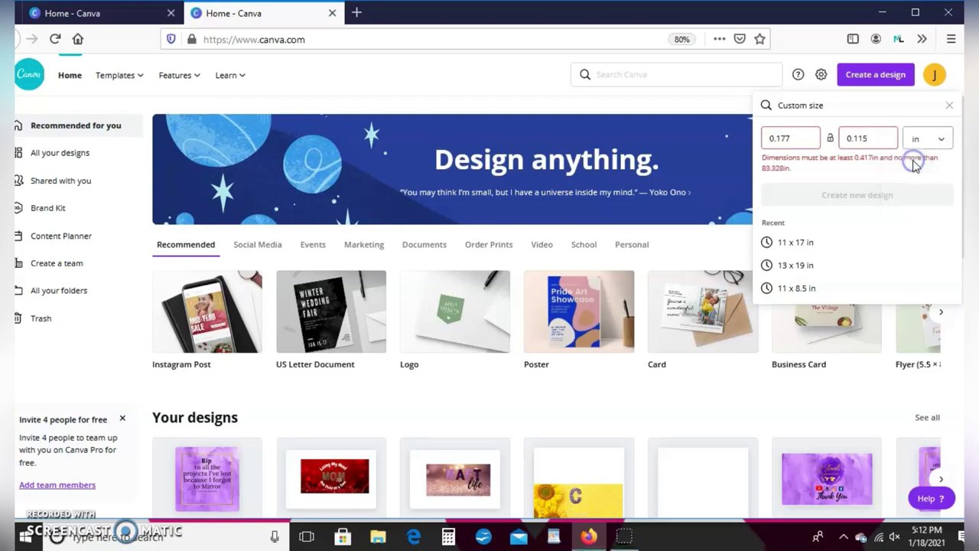
click(806, 138)
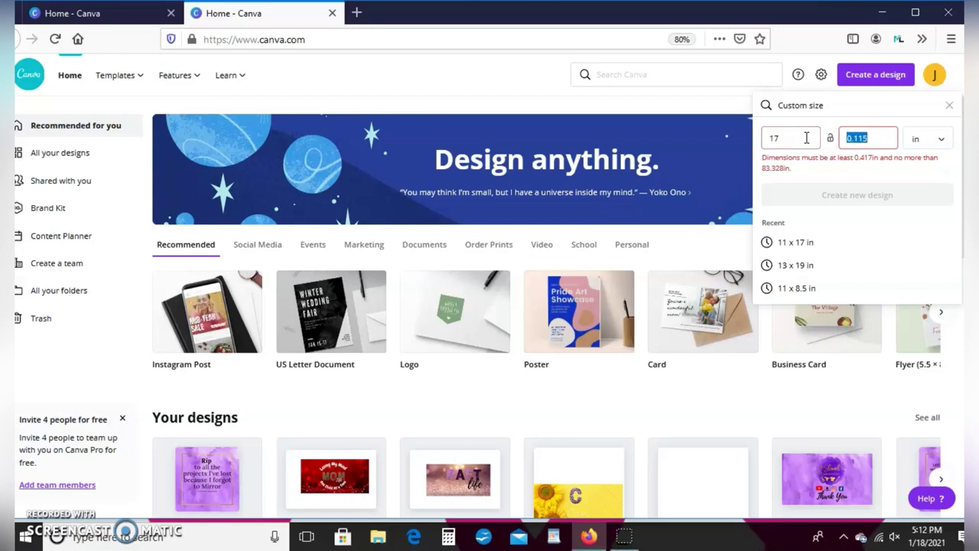
text(11)
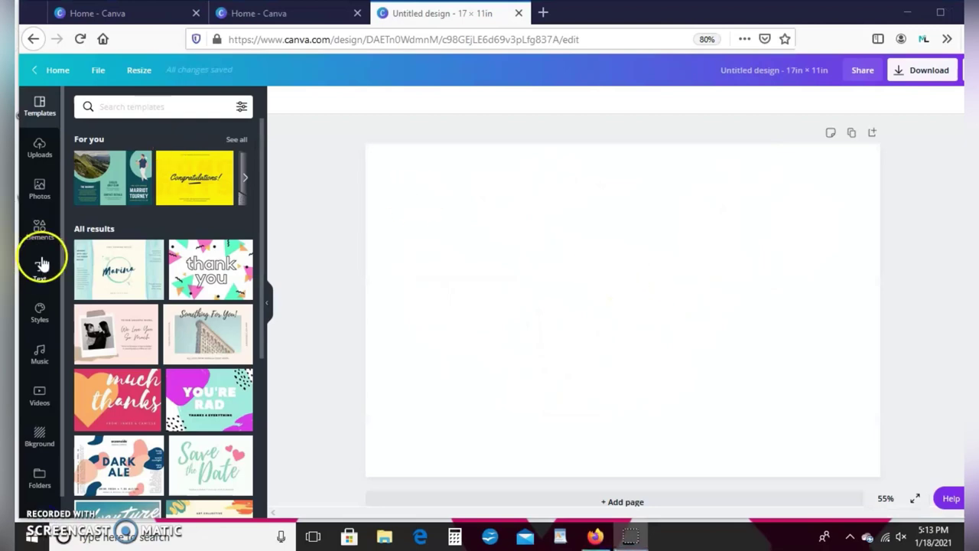
- Add a square shape from Elements to the page
click(43, 230)
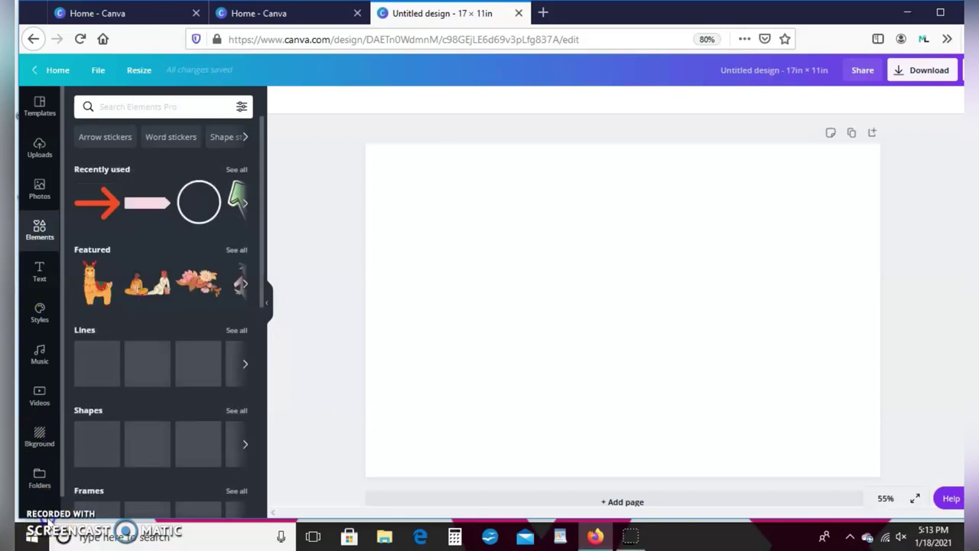
drag(259, 229, 264, 313)
click(152, 282)
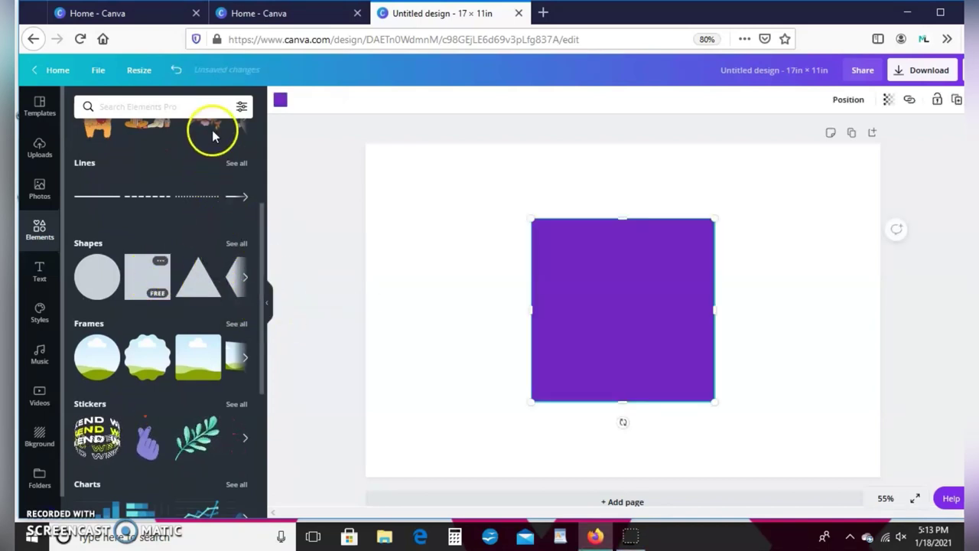
- Search Elements for 'letter frames' and scroll through the alphabet frame results
click(212, 106)
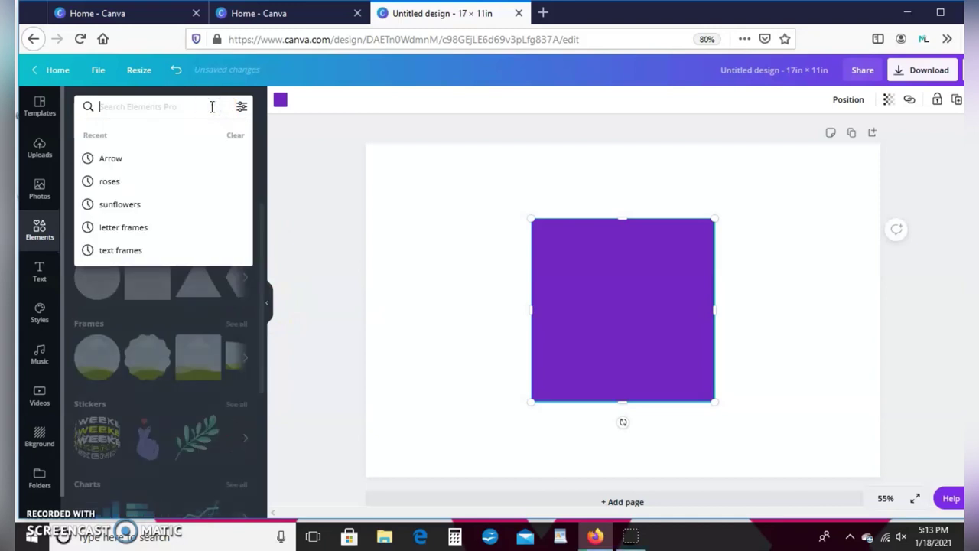
text(lette)
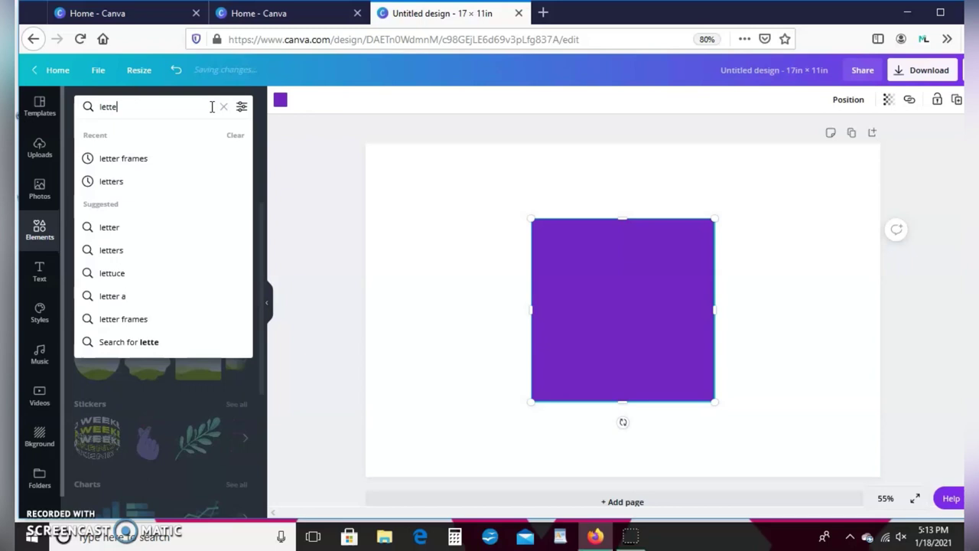
text(r frames)
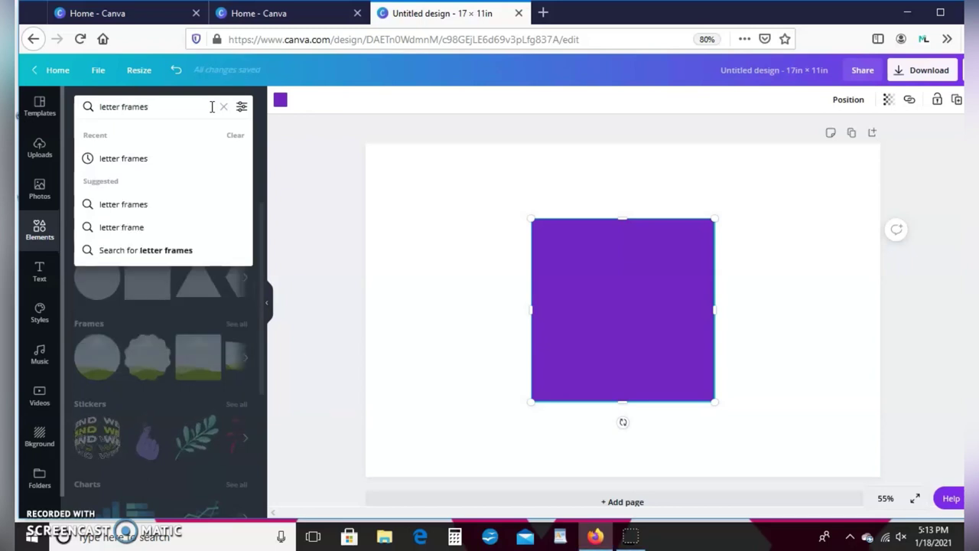
key(Return)
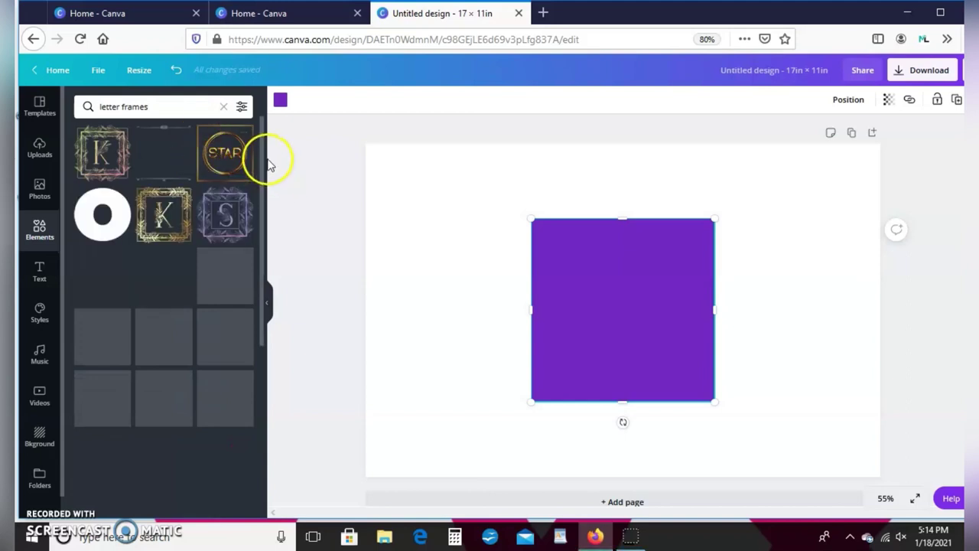
drag(264, 148, 264, 327)
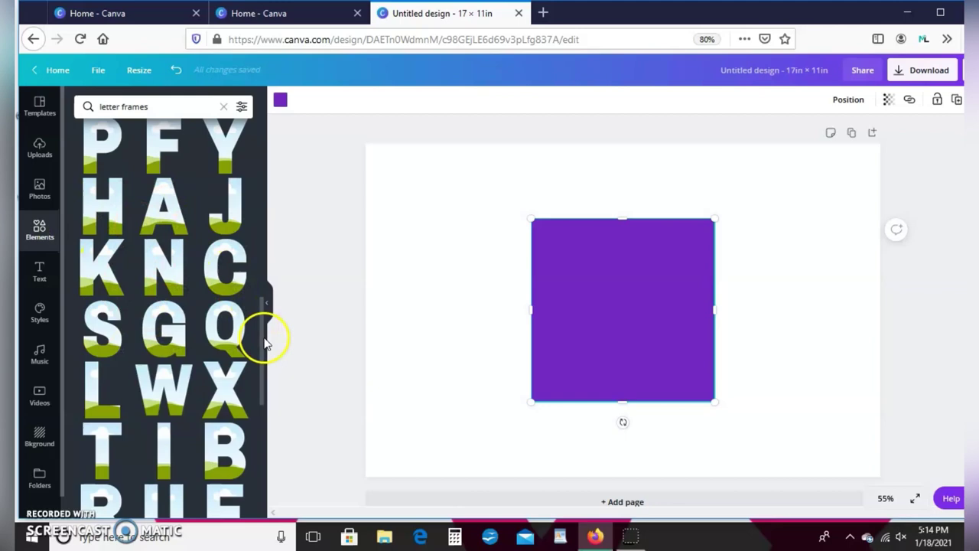
drag(263, 340, 249, 402)
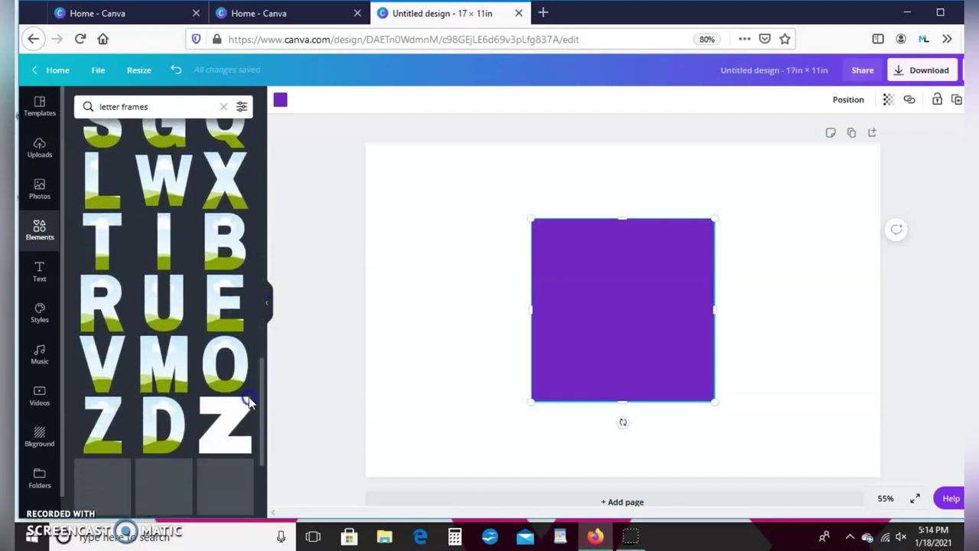
- Add two M letter frames and an O letter frame, spreading them apart
click(168, 367)
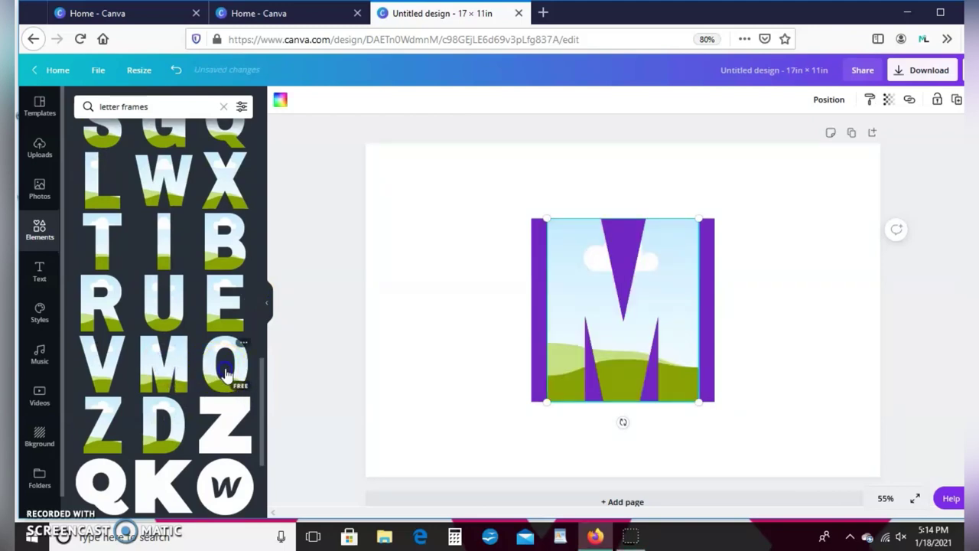
click(182, 363)
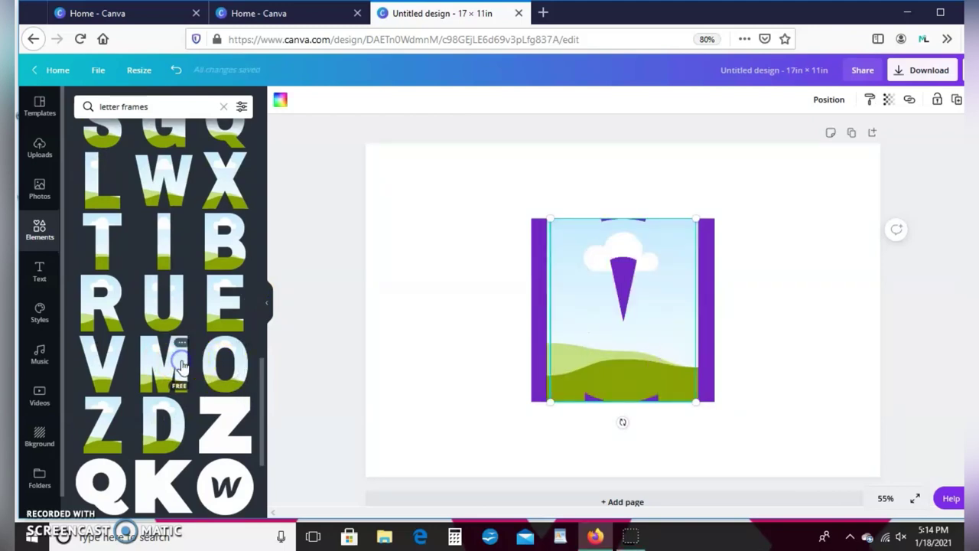
drag(603, 344, 530, 352)
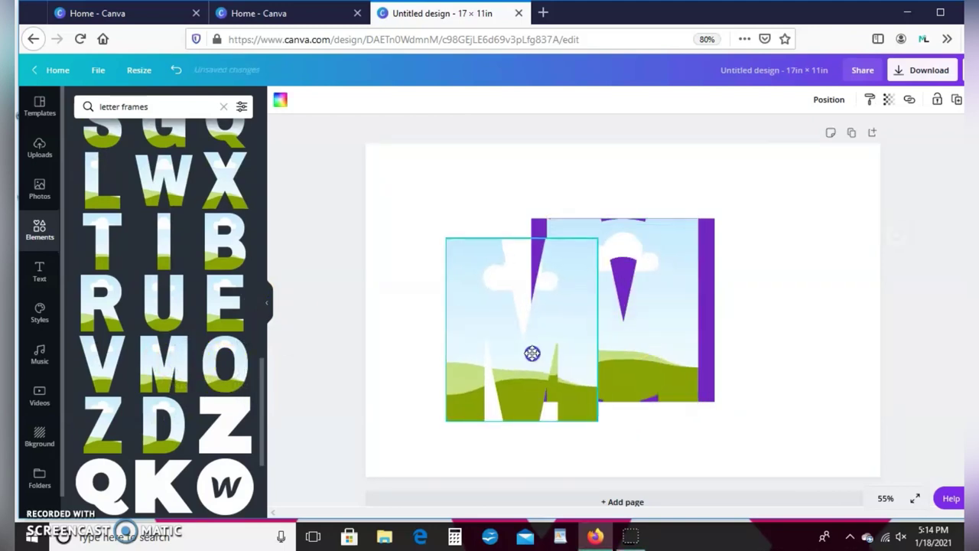
drag(675, 344, 764, 349)
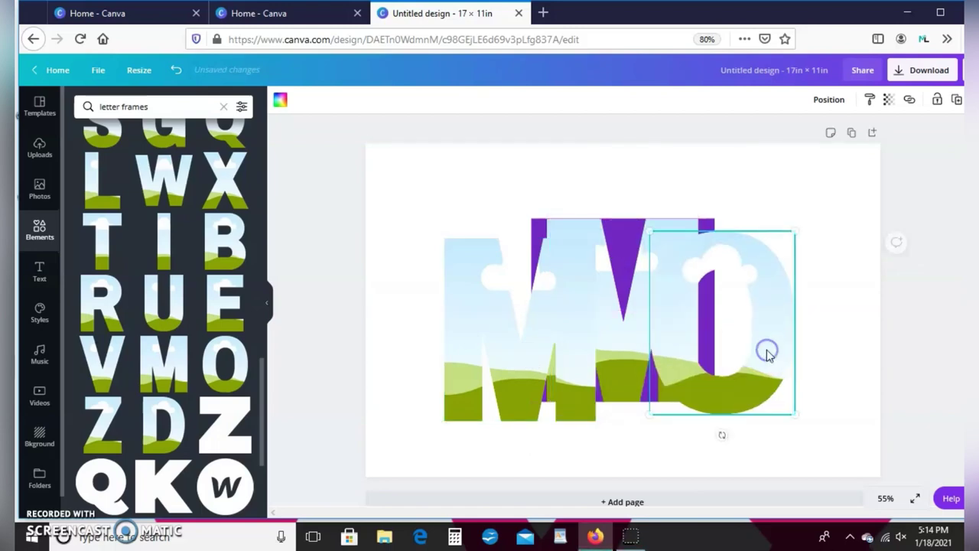
- Make the page background black
click(459, 168)
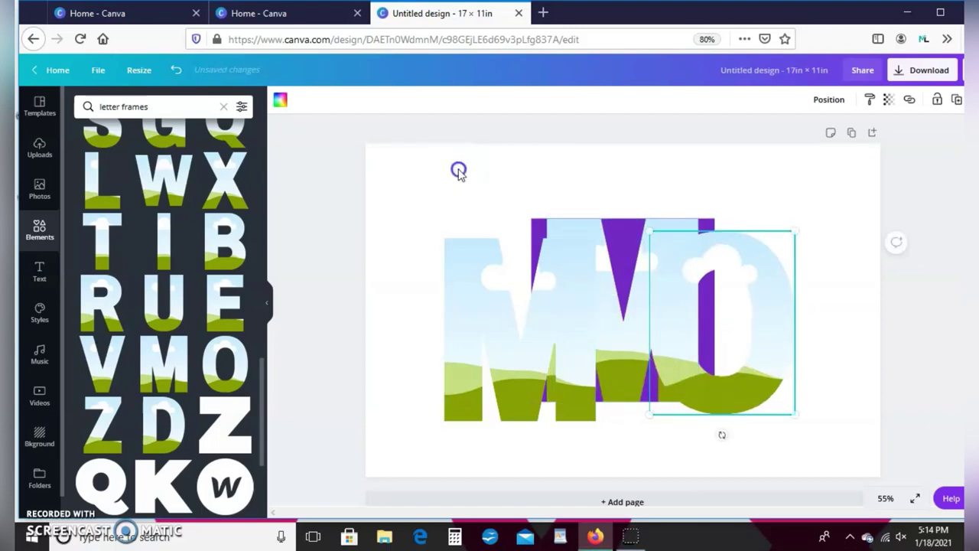
click(278, 102)
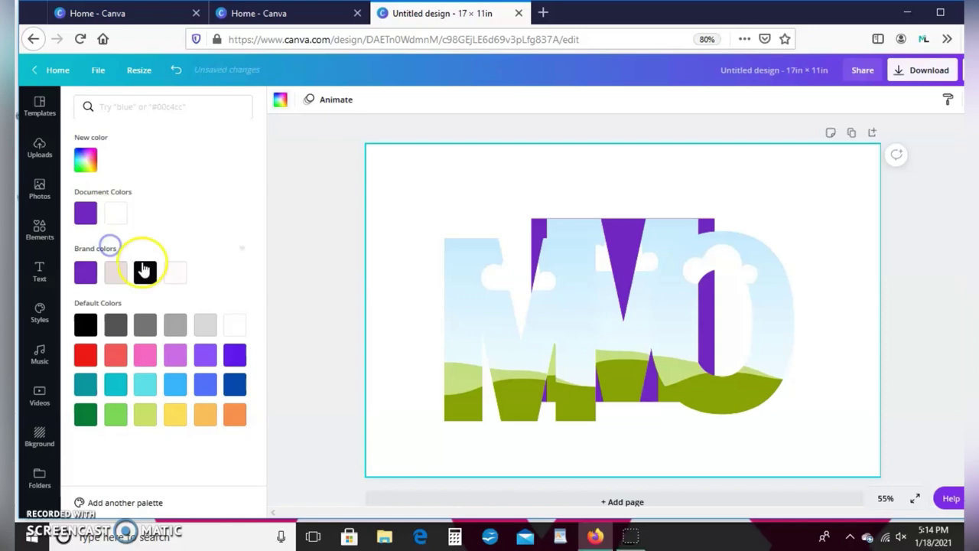
click(145, 272)
- Move the left M frame to the lower left and the O frame to the lower right
click(514, 293)
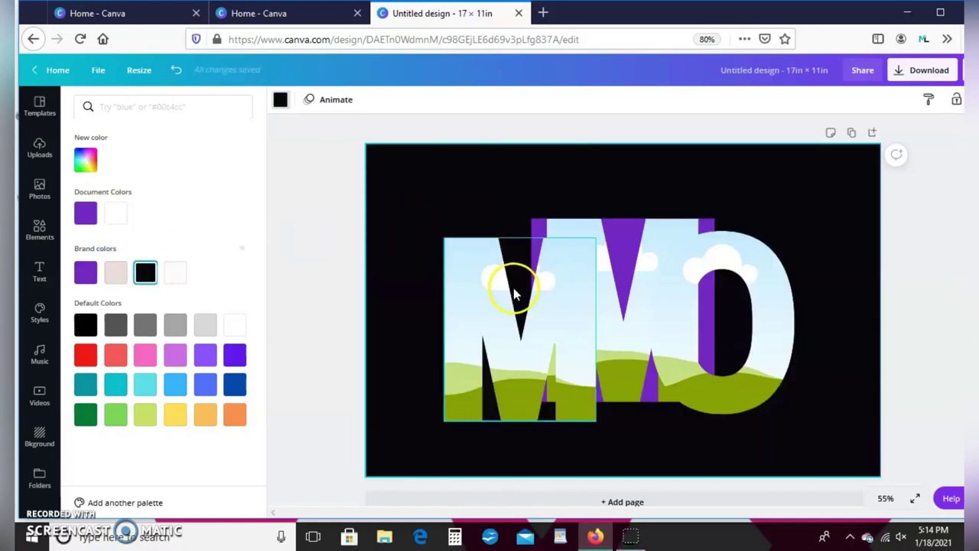
drag(514, 303, 459, 357)
click(711, 333)
drag(690, 329, 760, 396)
- Drop the middle M into the lower row and widen the purple square on both sides
click(656, 328)
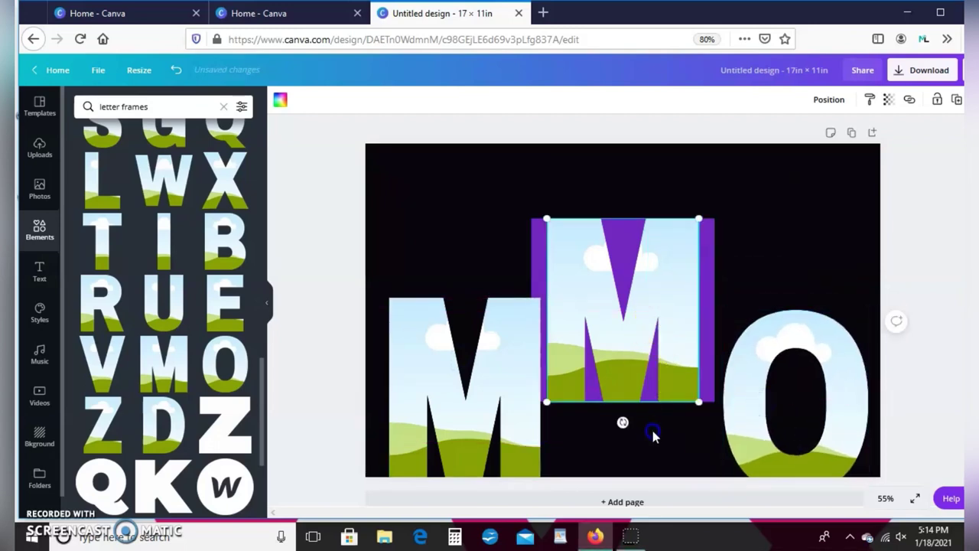
drag(656, 329, 651, 443)
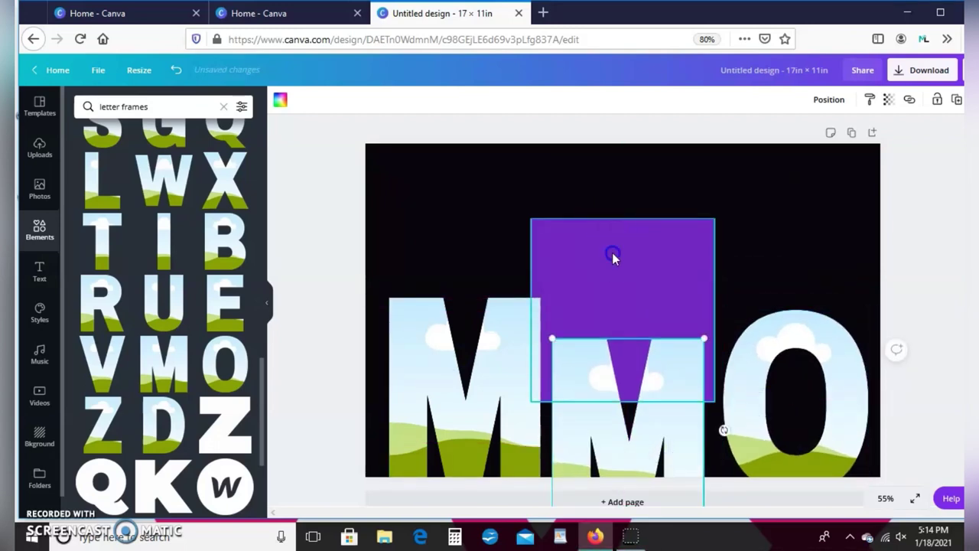
click(612, 253)
drag(612, 252, 608, 228)
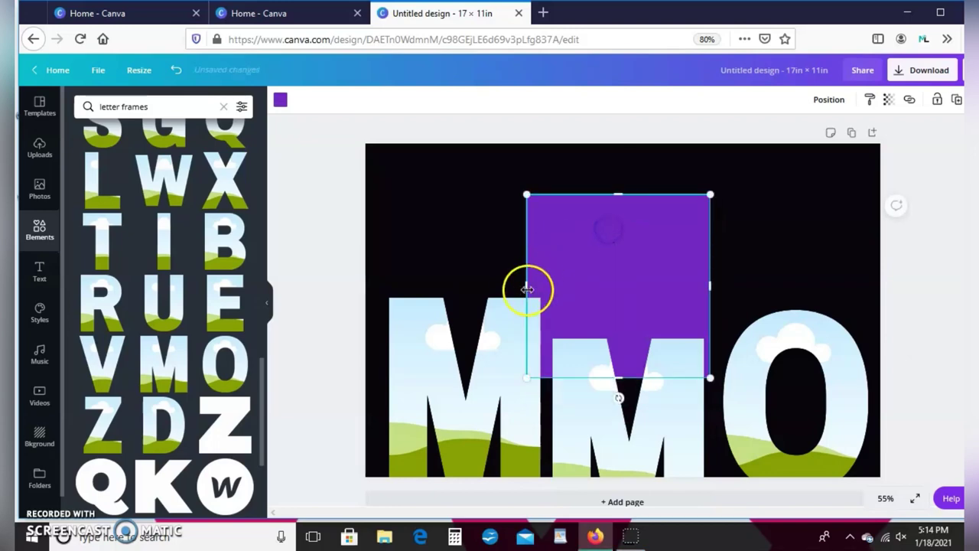
drag(520, 285, 400, 273)
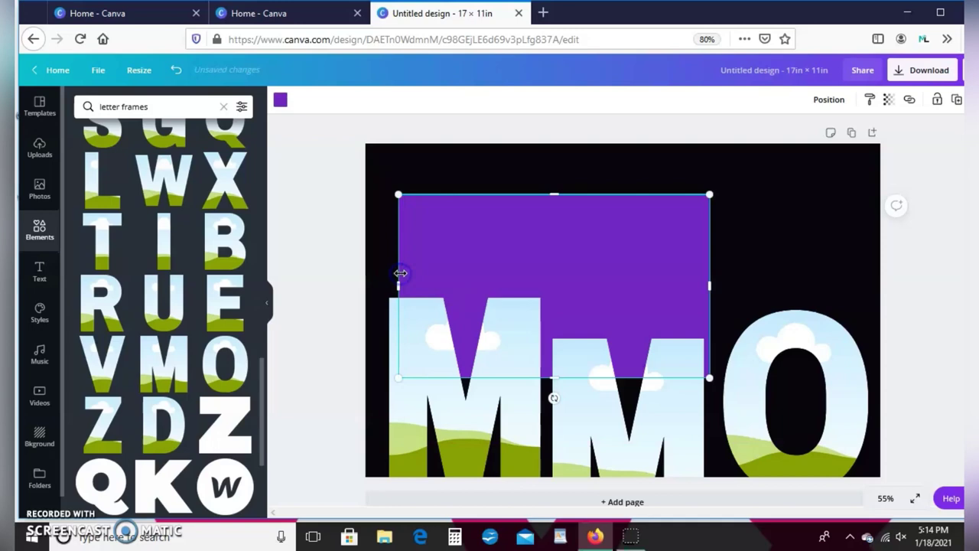
drag(727, 287, 767, 291)
- Centre and slightly shorten the purple banner, then move an M frame onto it
click(622, 272)
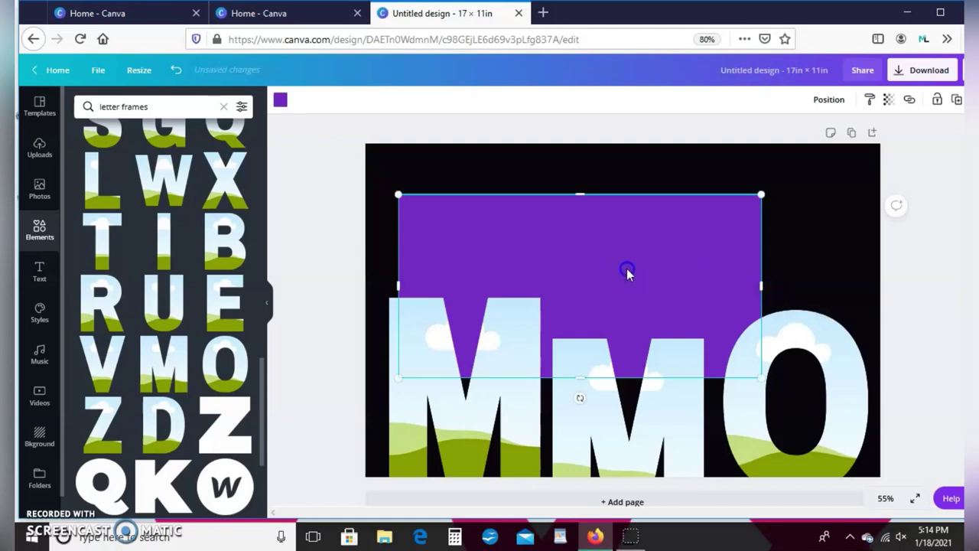
drag(627, 273, 659, 268)
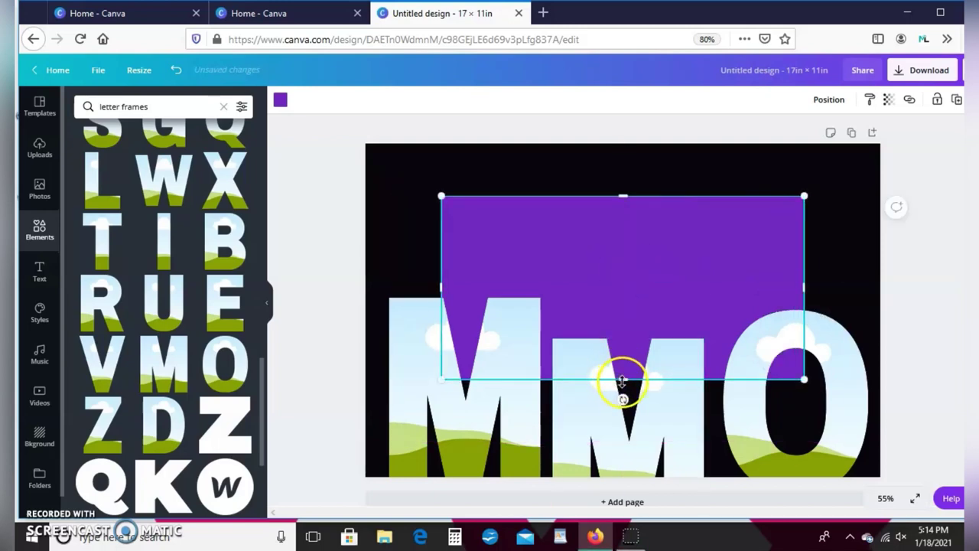
drag(622, 380, 623, 379)
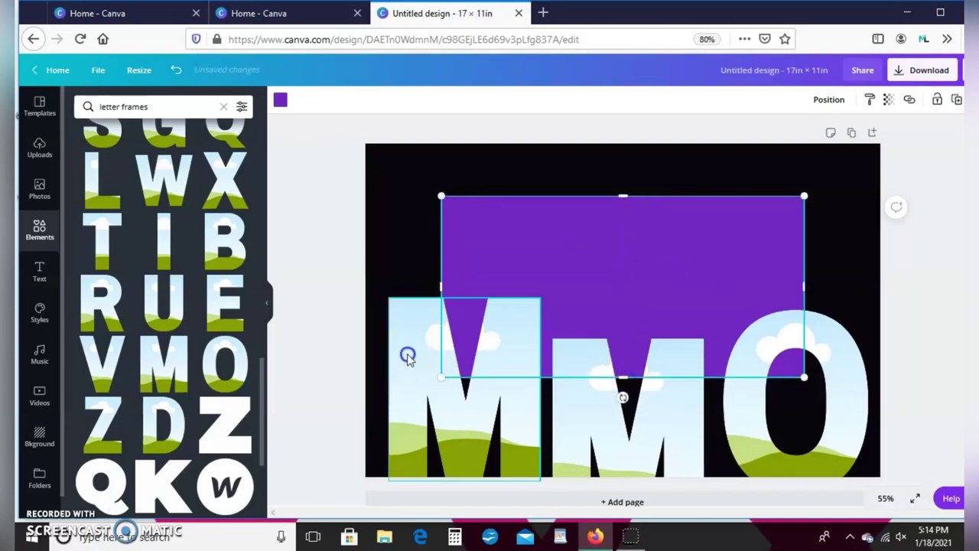
drag(407, 358, 488, 257)
drag(472, 203, 570, 310)
- Place the small M on the banner and shrink the O frame beside it
click(586, 352)
drag(592, 360, 544, 279)
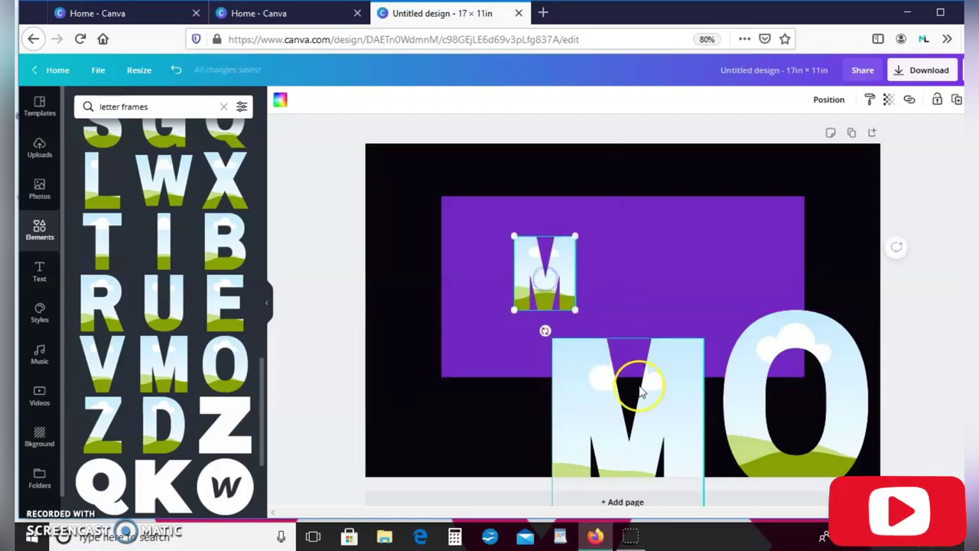
click(650, 391)
drag(743, 393, 612, 245)
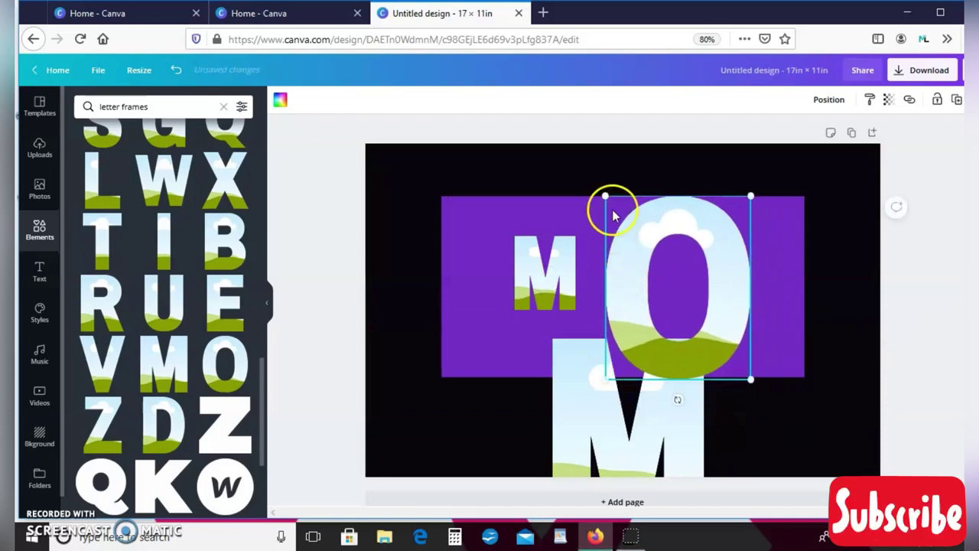
drag(606, 196, 689, 299)
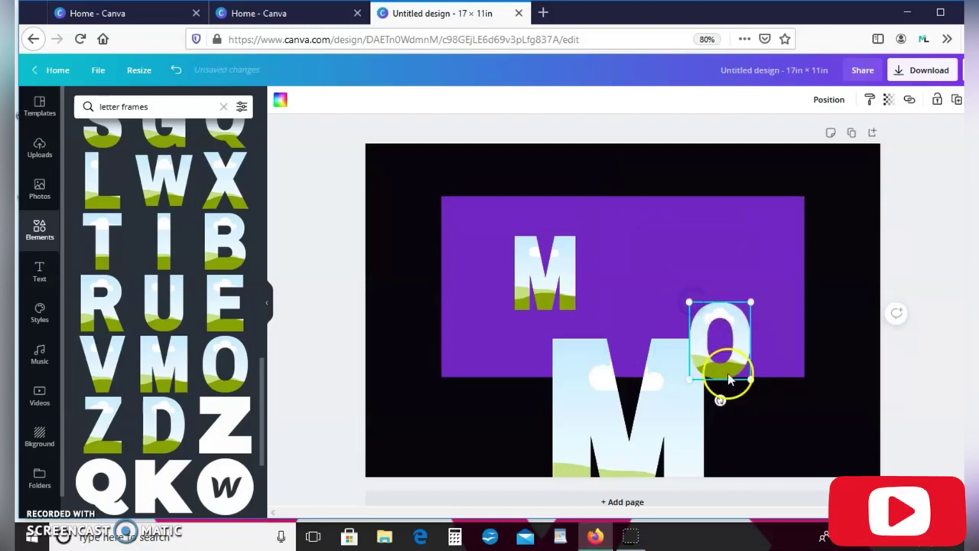
drag(727, 371, 618, 303)
- Shrink the remaining M frame and place it after MO to spell MOM
click(605, 423)
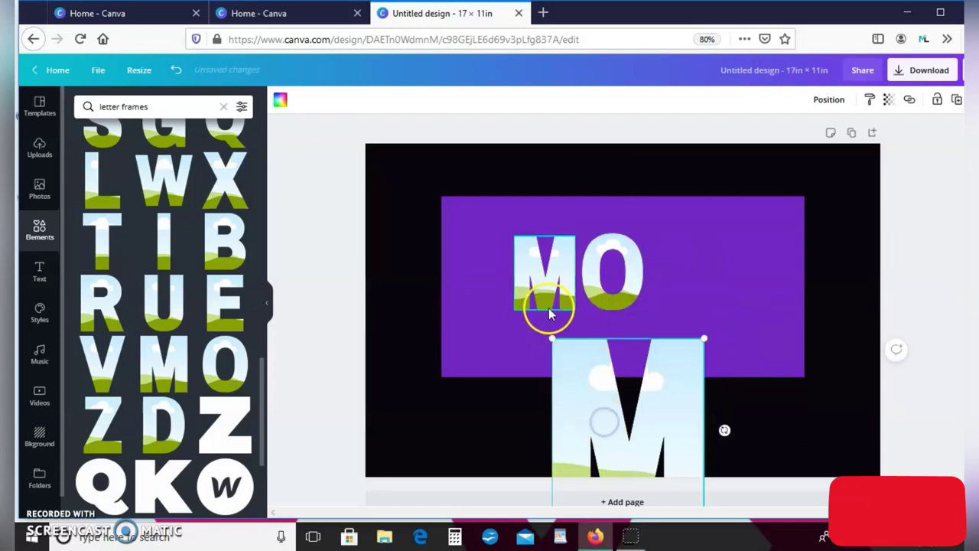
drag(559, 346, 659, 417)
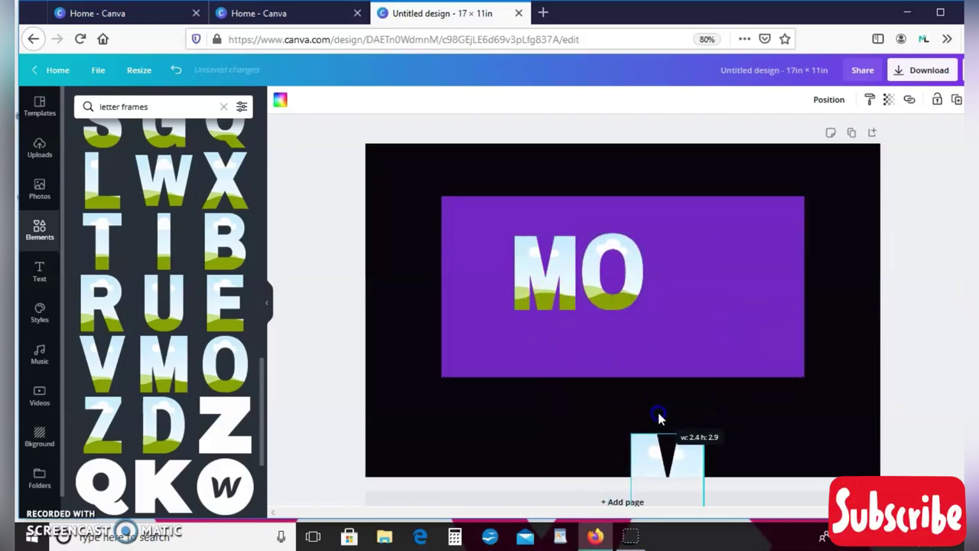
drag(682, 468, 710, 260)
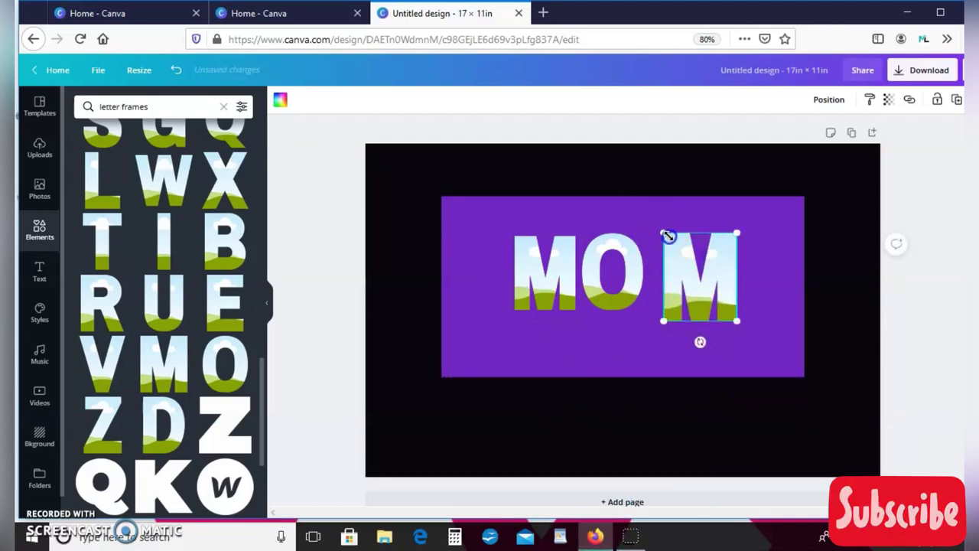
drag(667, 235, 681, 280)
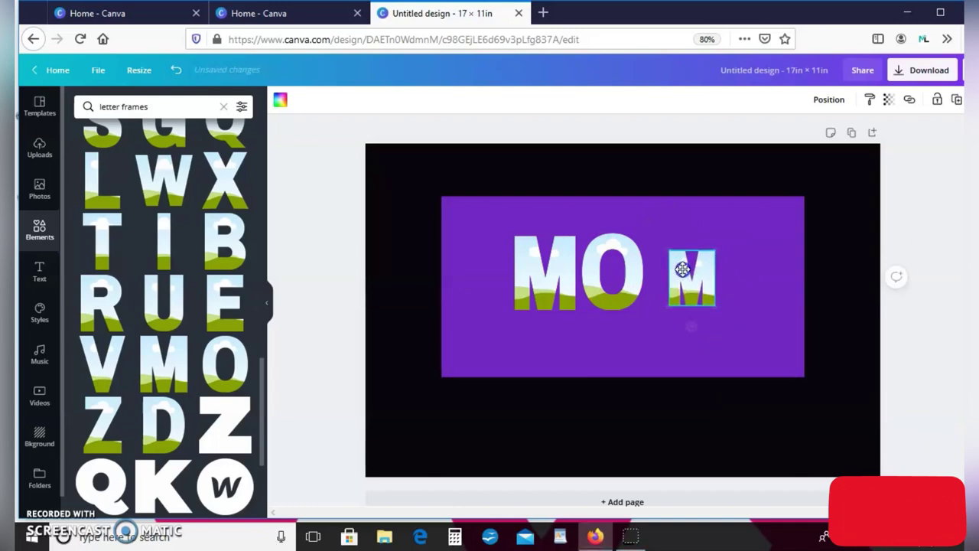
- Resize the O and first M to match, closing the gaps between the letters
click(633, 273)
drag(583, 233, 588, 252)
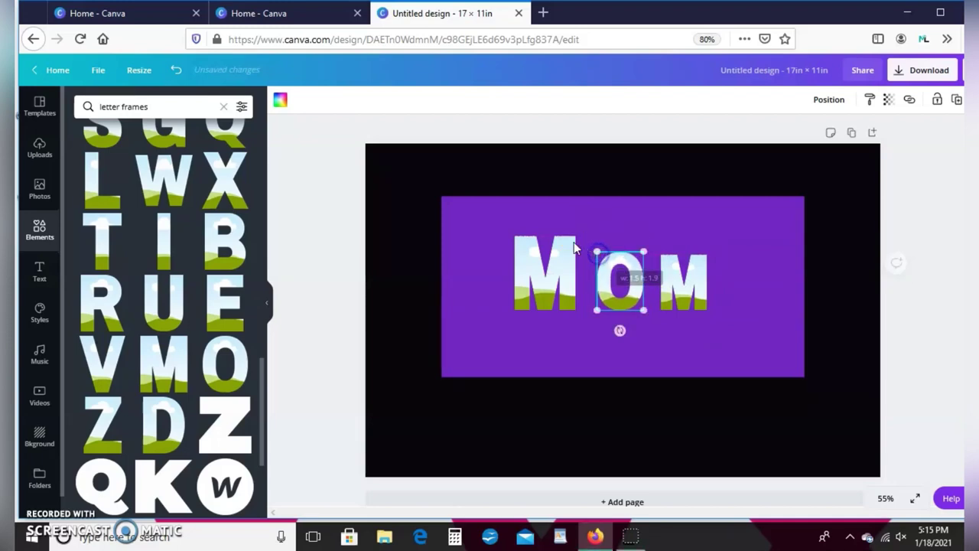
click(546, 249)
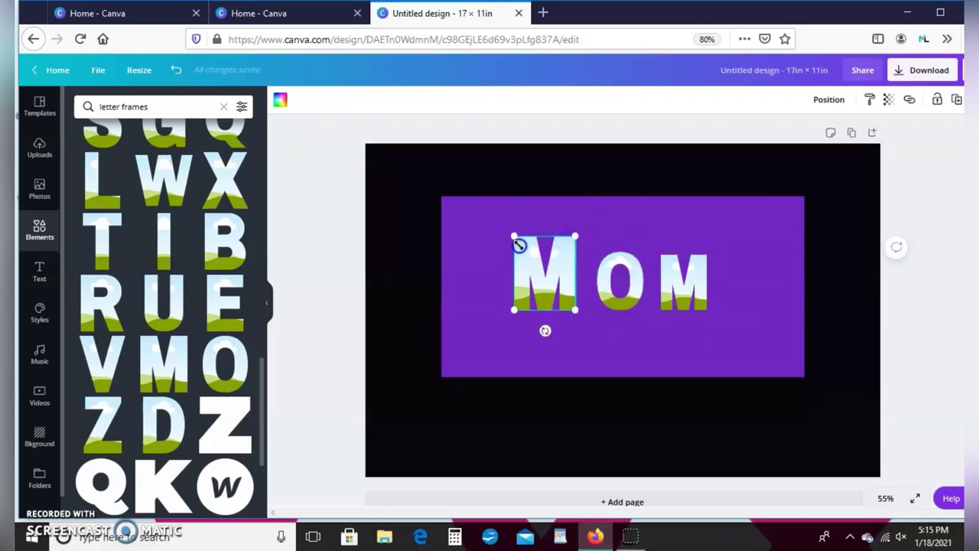
drag(519, 245, 529, 255)
drag(539, 292, 558, 289)
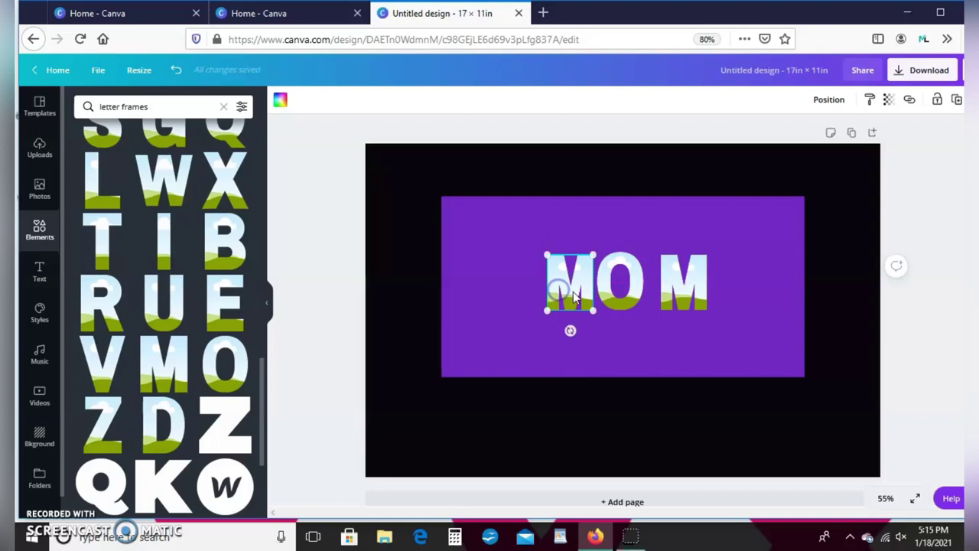
drag(692, 291, 679, 288)
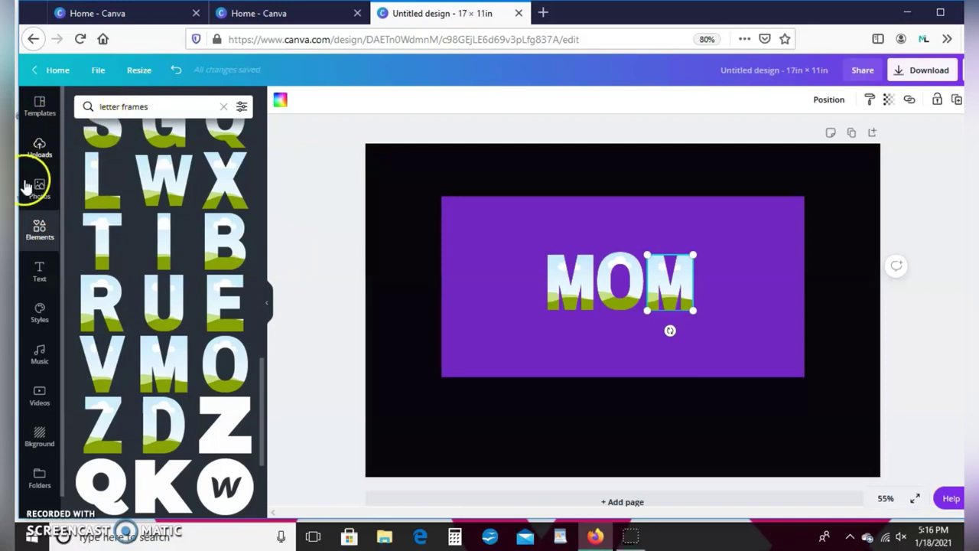
- Add the Ice Cream Party text combination below MOM
click(39, 271)
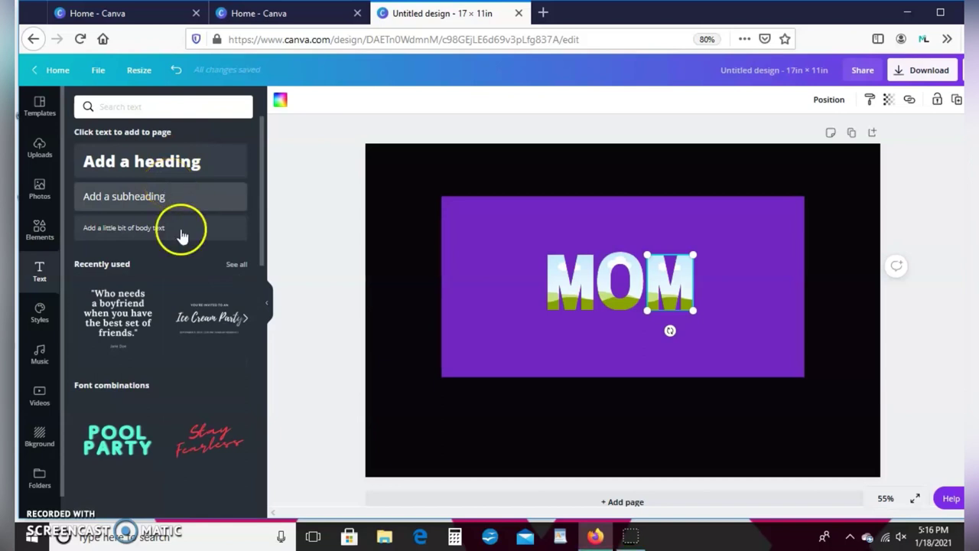
click(224, 313)
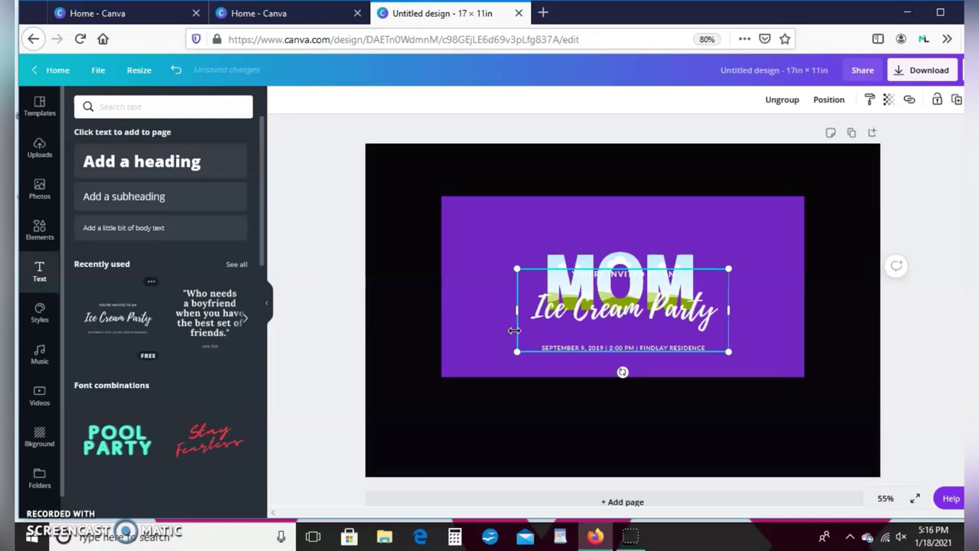
drag(579, 329, 582, 332)
click(619, 298)
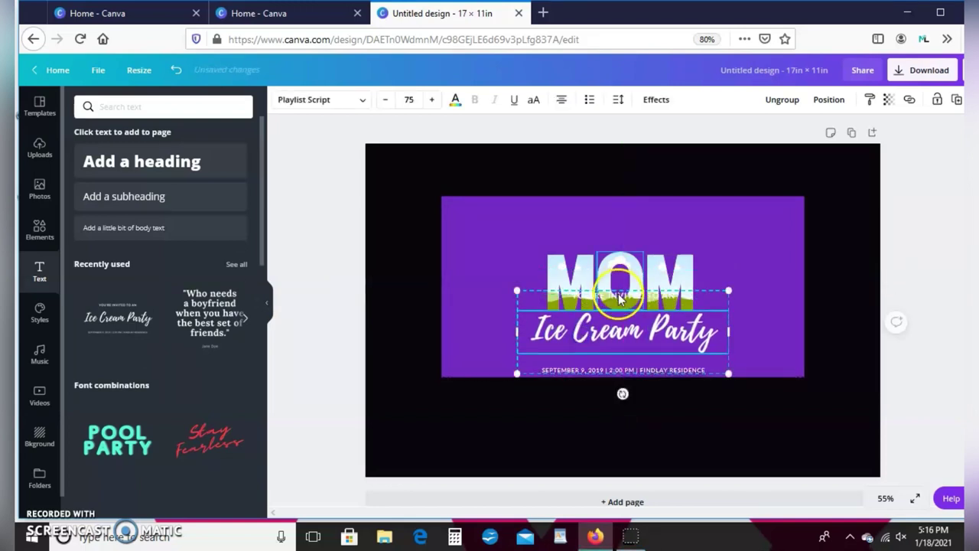
- Delete the date line, change the heading to 'Life', and shrink the text group
click(618, 297)
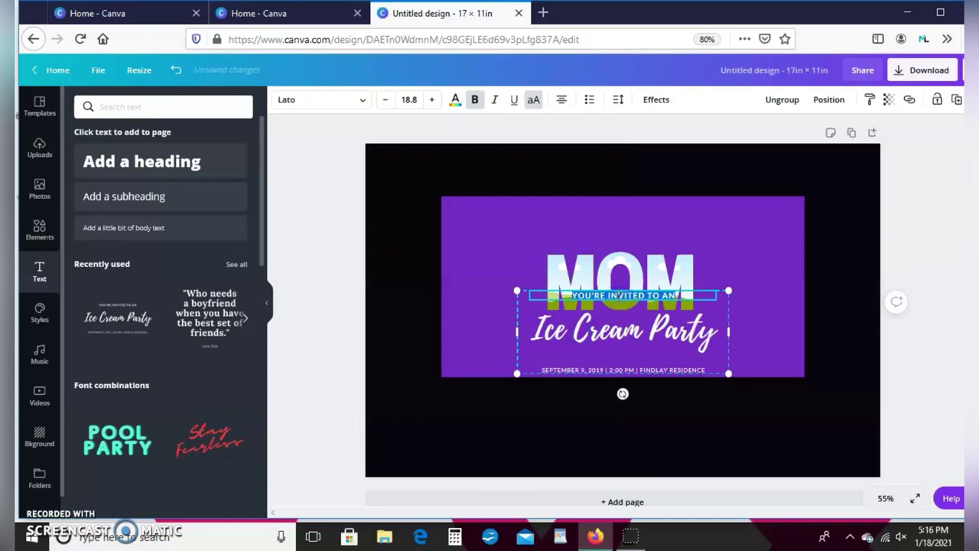
click(636, 368)
key(Delete)
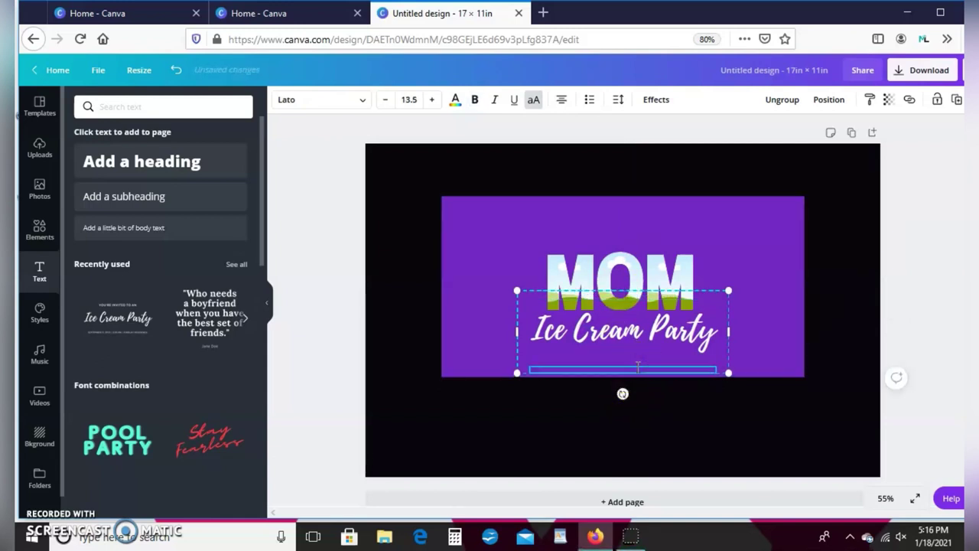
click(593, 329)
click(593, 329)
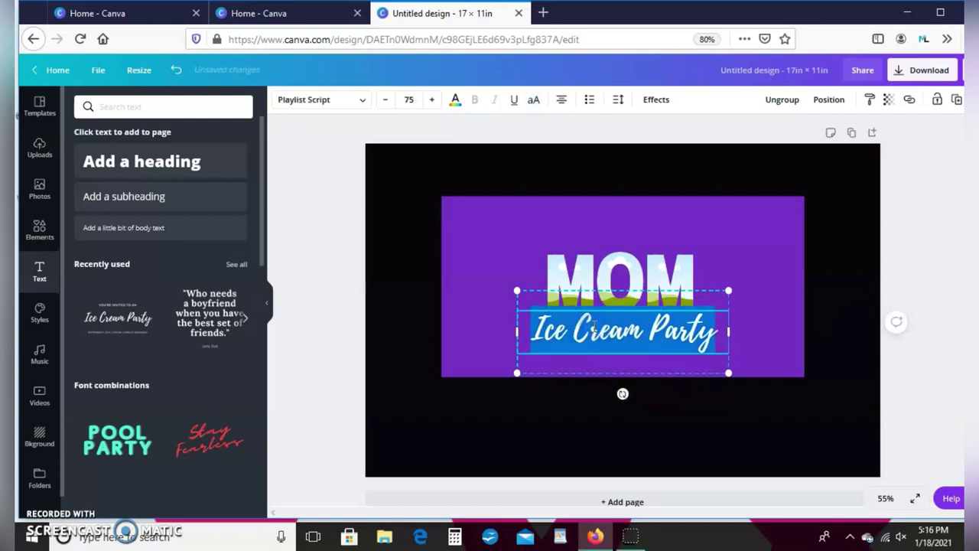
text(Life)
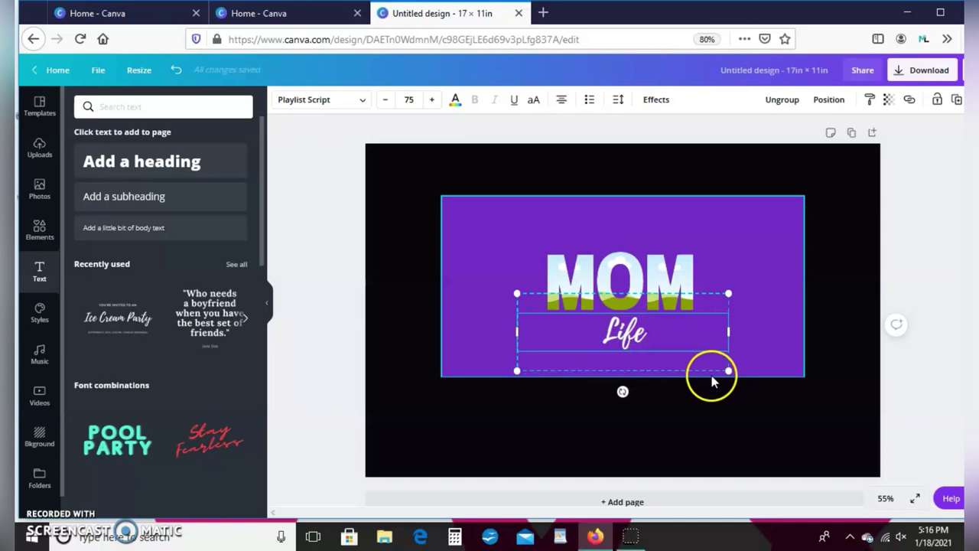
mouse_move(711, 370)
mouse_down()
mouse_move(742, 349)
mouse_move(707, 368)
mouse_up()
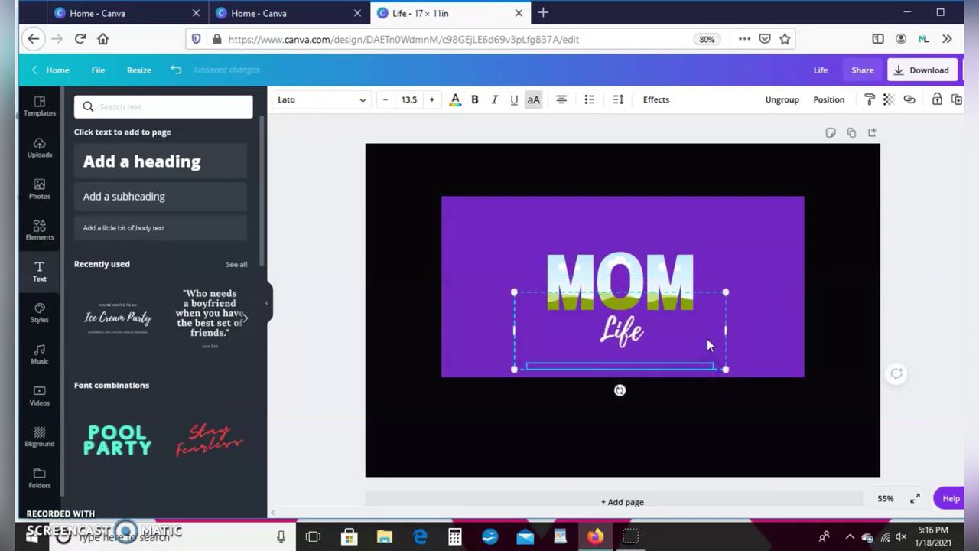
click(781, 271)
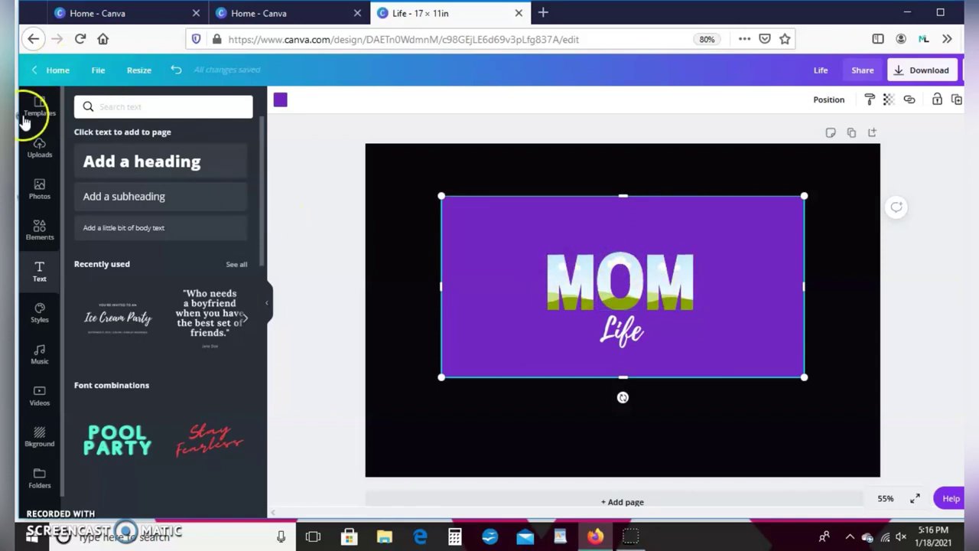
- Search Photos for 'leopard print', after briefly browsing the Tie dye and Holographic categories
click(39, 188)
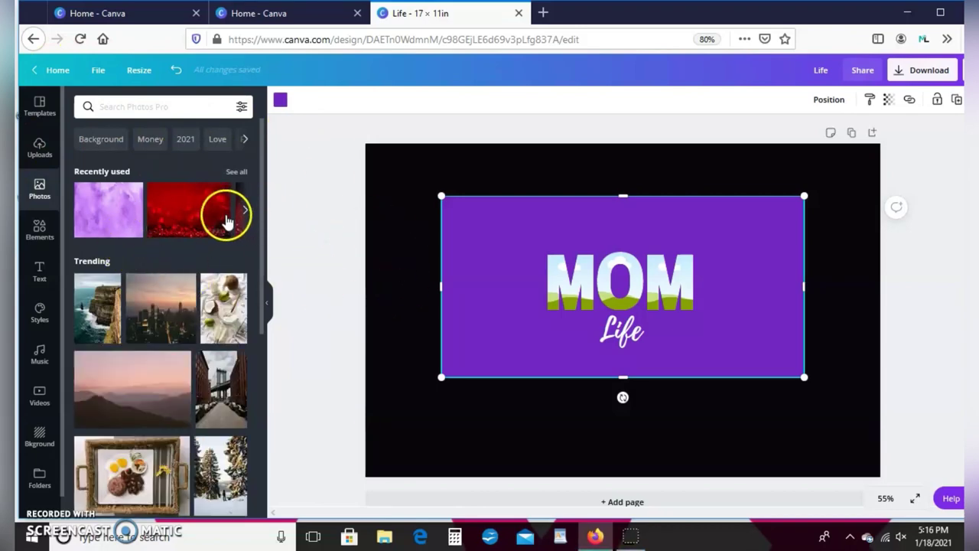
click(174, 113)
text(l)
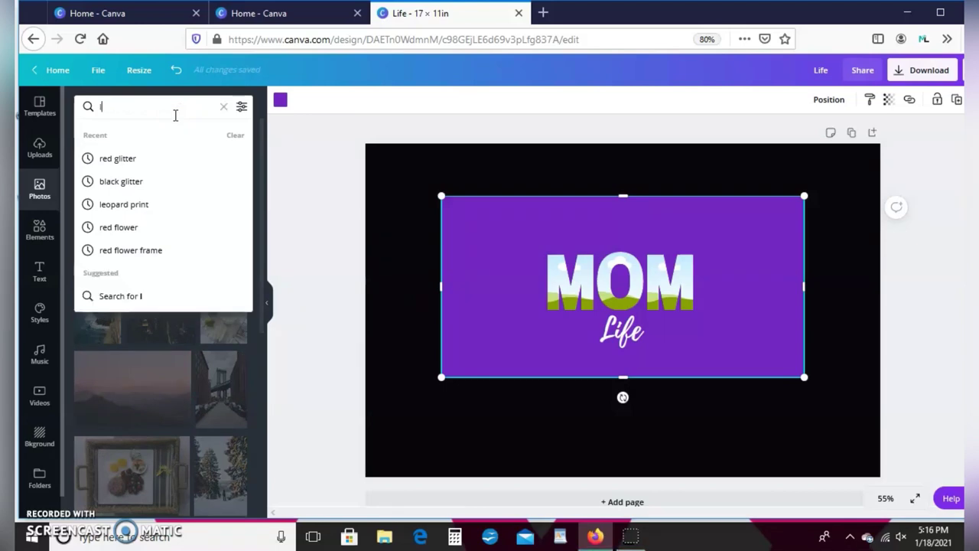
text(eop)
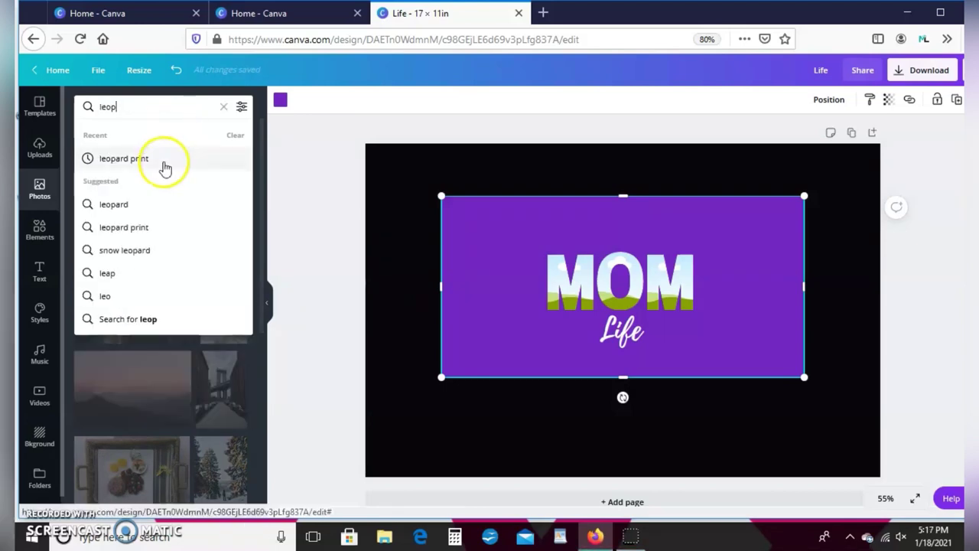
click(164, 161)
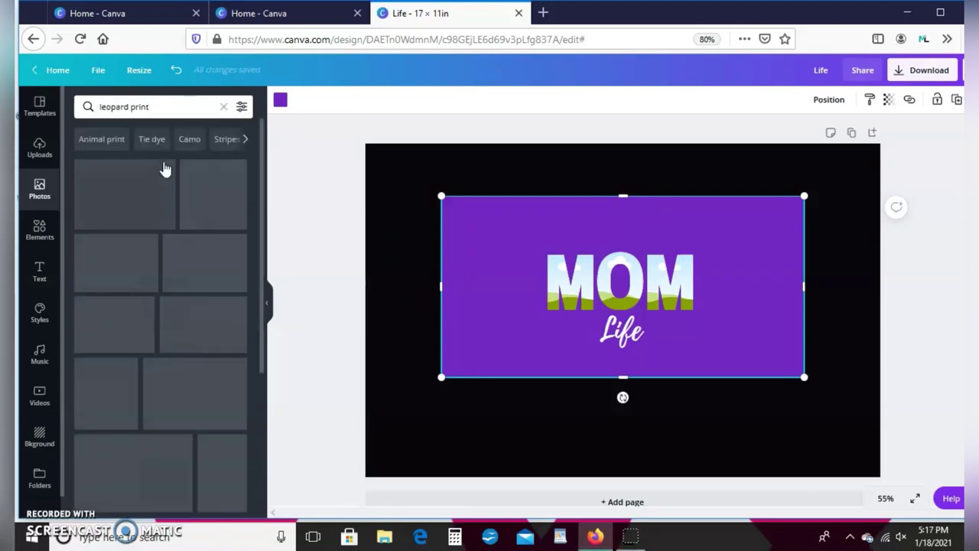
click(153, 141)
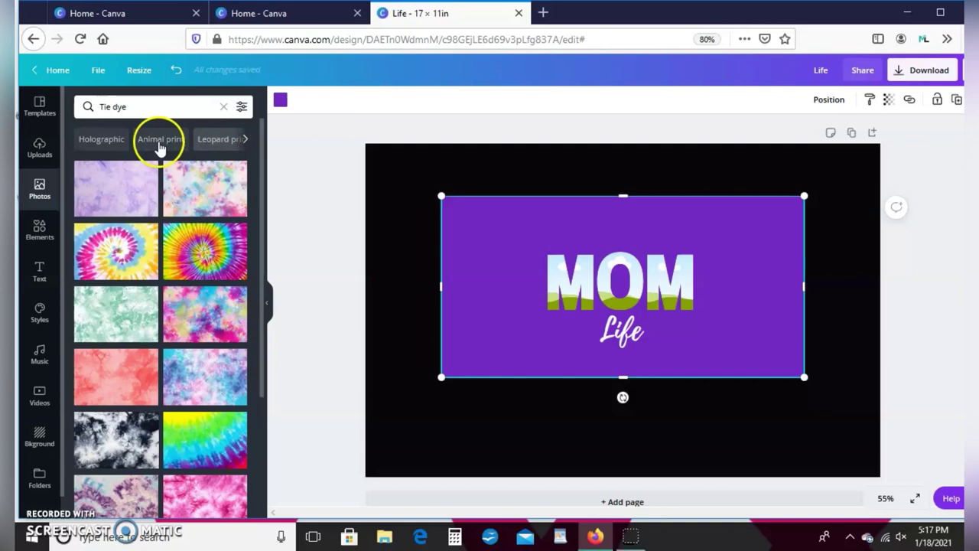
click(104, 152)
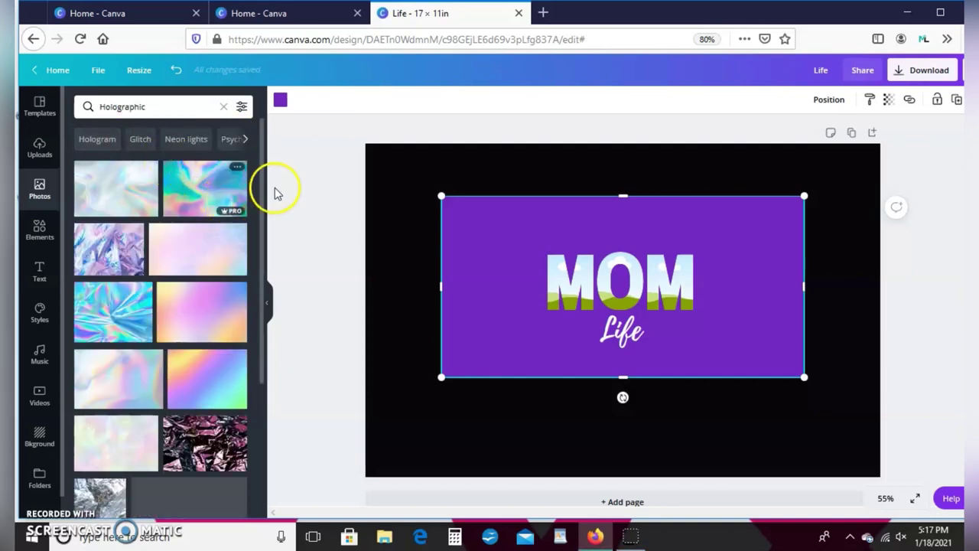
mouse_move(263, 184)
mouse_down()
mouse_move(266, 203)
mouse_move(267, 184)
mouse_up()
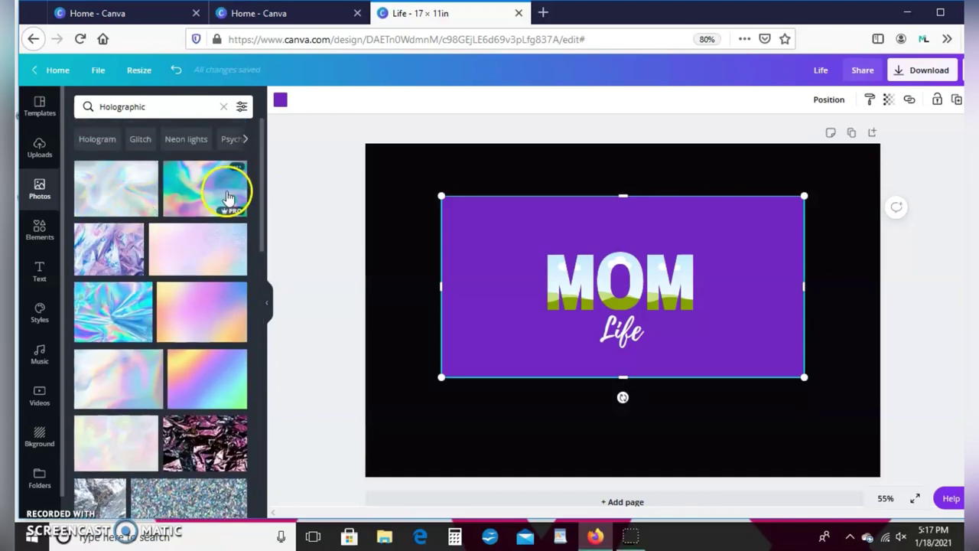
mouse_move(144, 220)
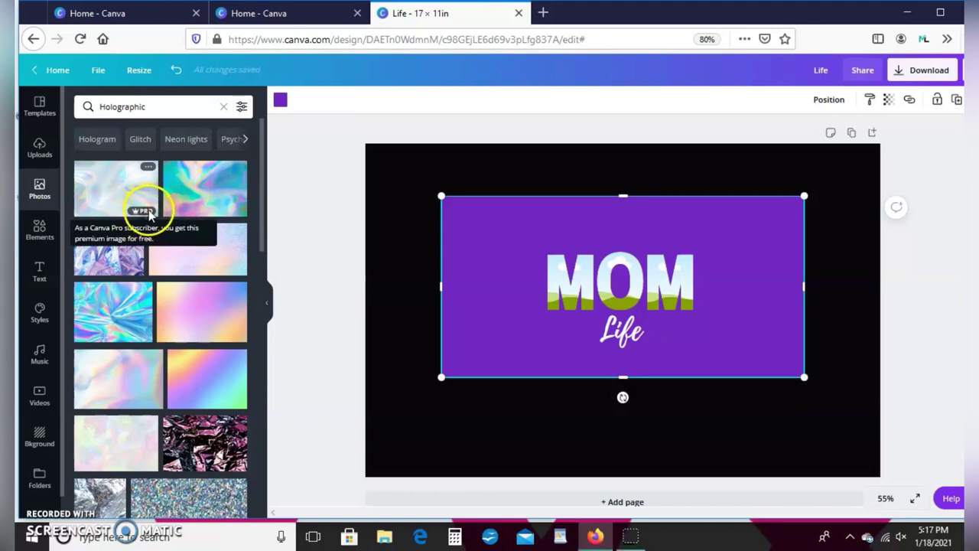
click(221, 107)
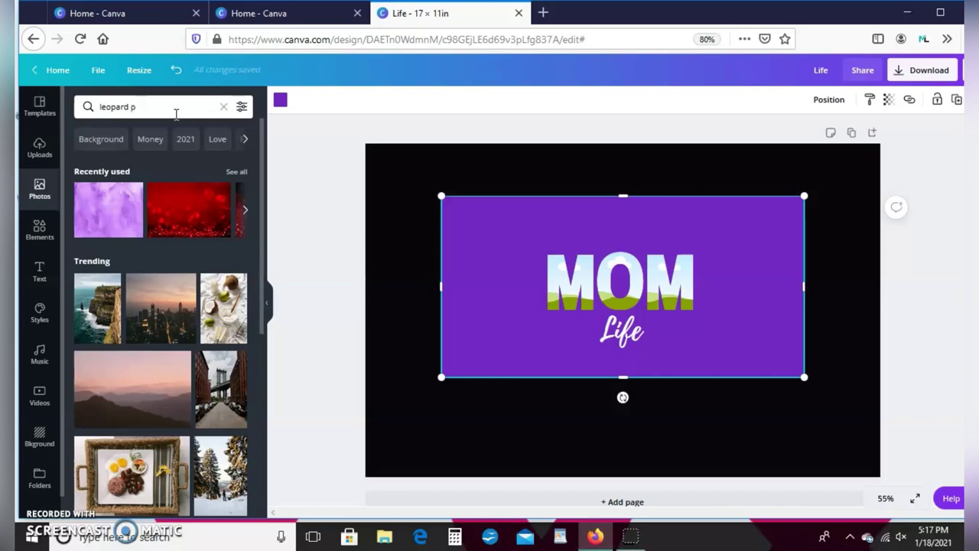
key(Return)
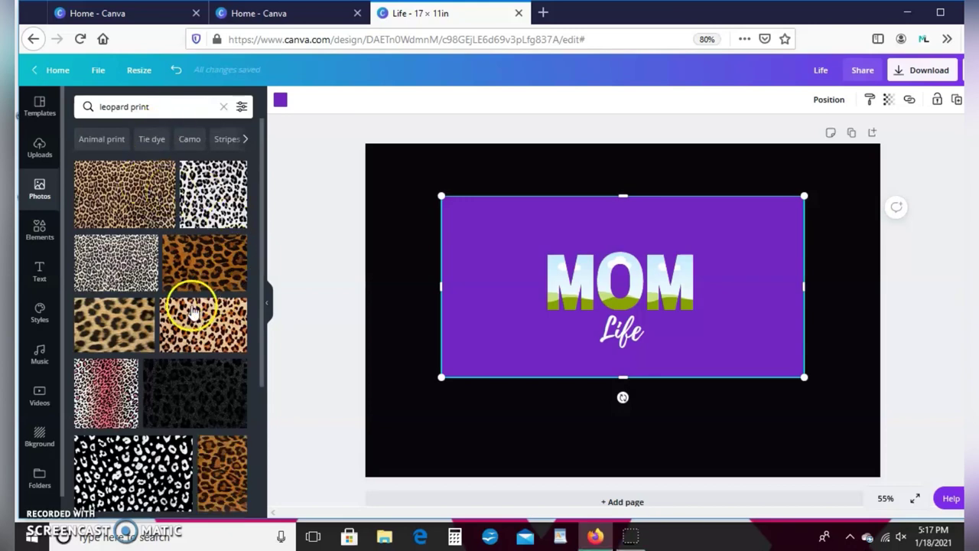
mouse_move(261, 212)
mouse_down()
mouse_move(258, 339)
mouse_move(267, 207)
mouse_up()
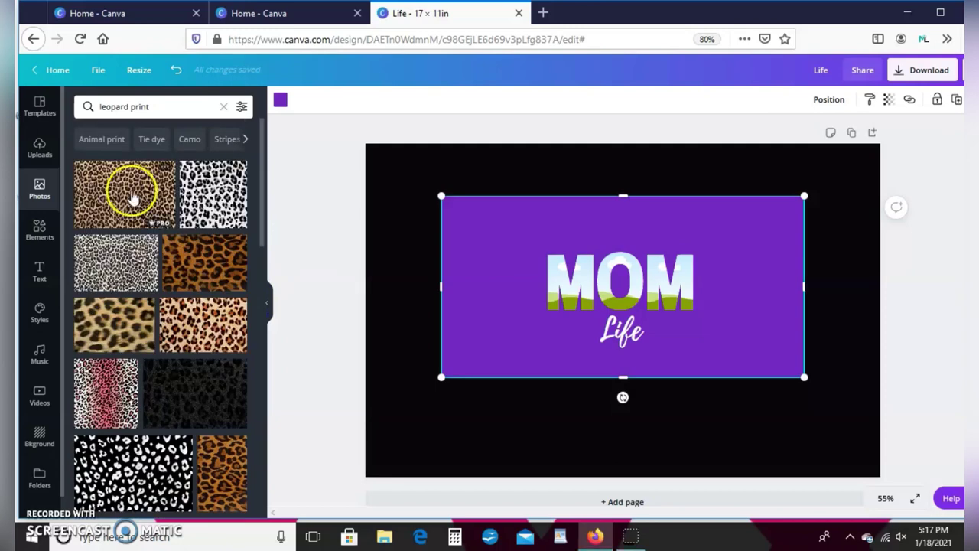
- Shrink a leopard print photo and fill the first M of MOM with it
click(132, 196)
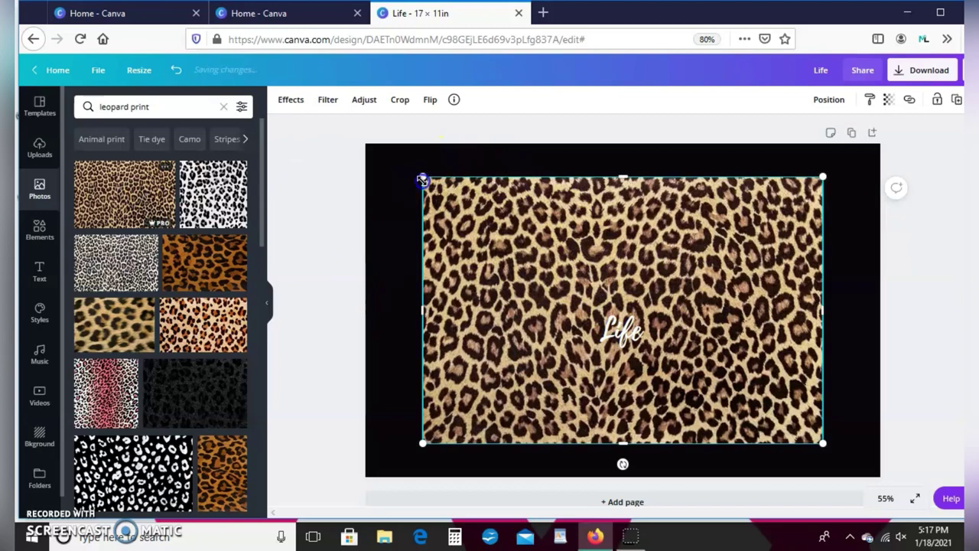
drag(422, 181, 670, 341)
click(753, 382)
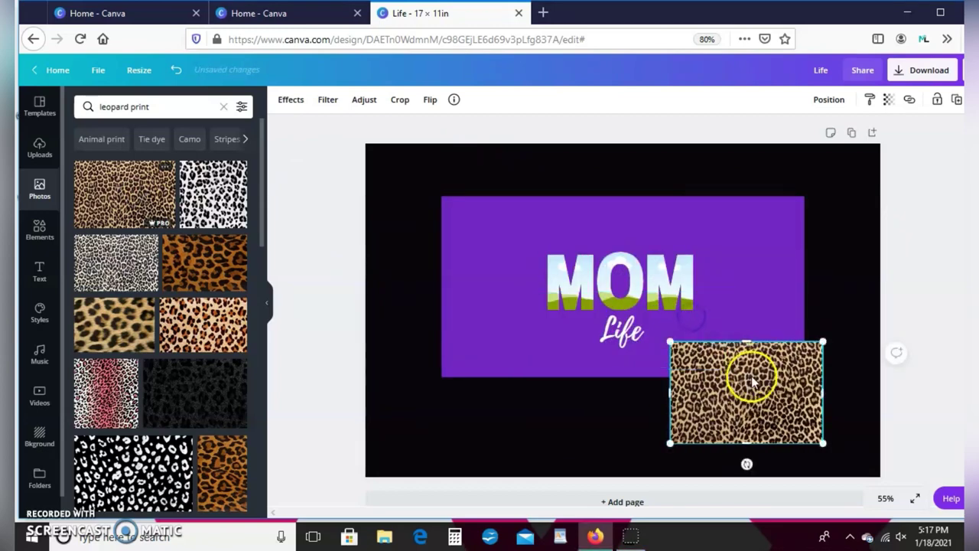
drag(753, 383, 589, 285)
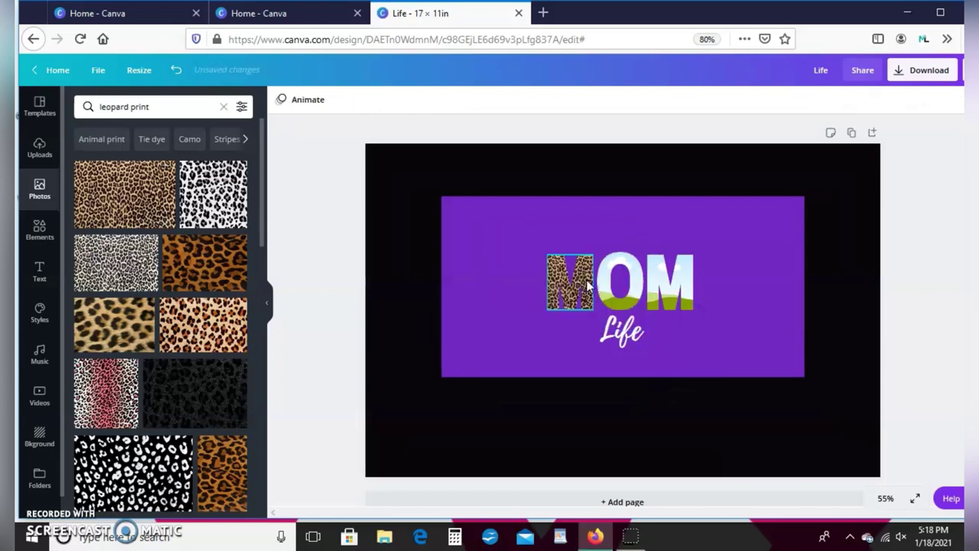
click(583, 294)
click(583, 295)
click(579, 287)
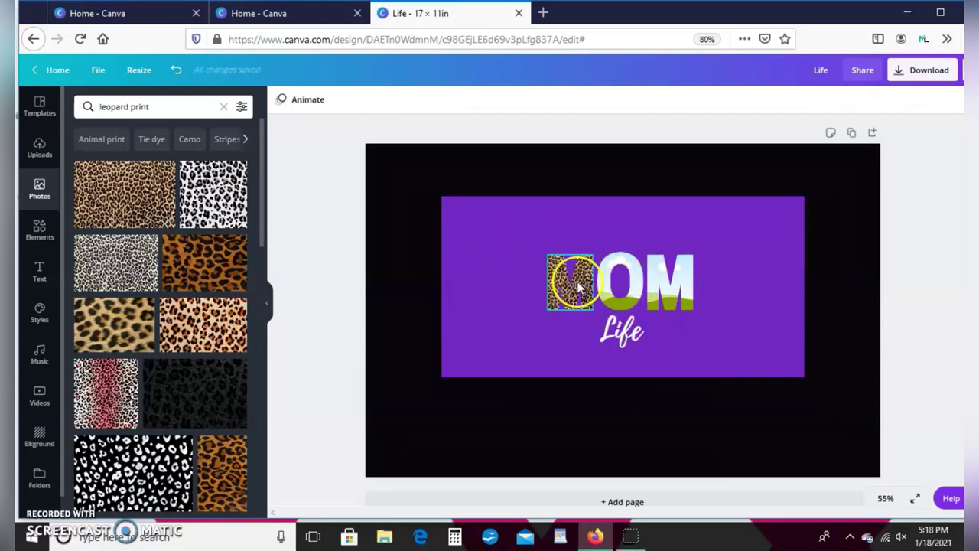
- Fill the O of MOM with another shrunken leopard print photo
click(105, 198)
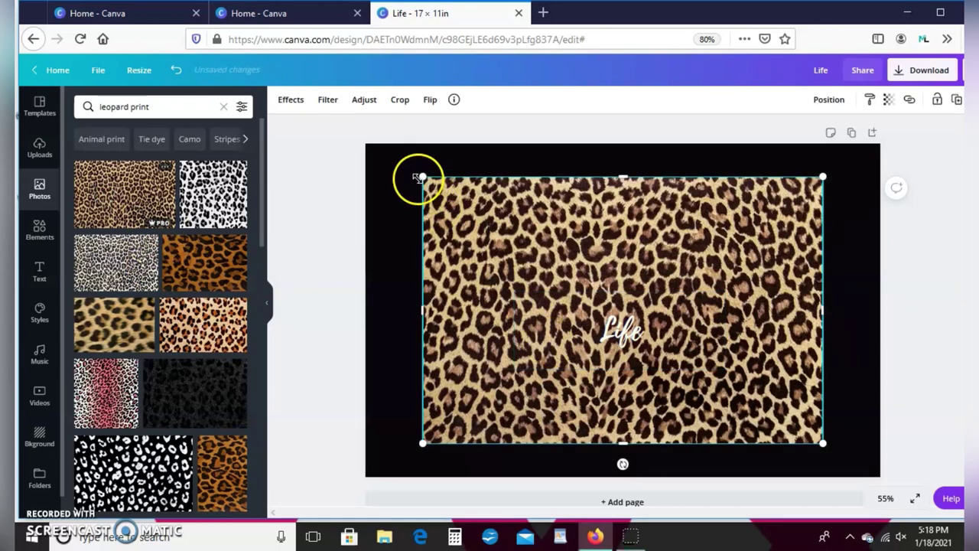
drag(502, 244, 734, 385)
drag(786, 425, 618, 321)
click(606, 304)
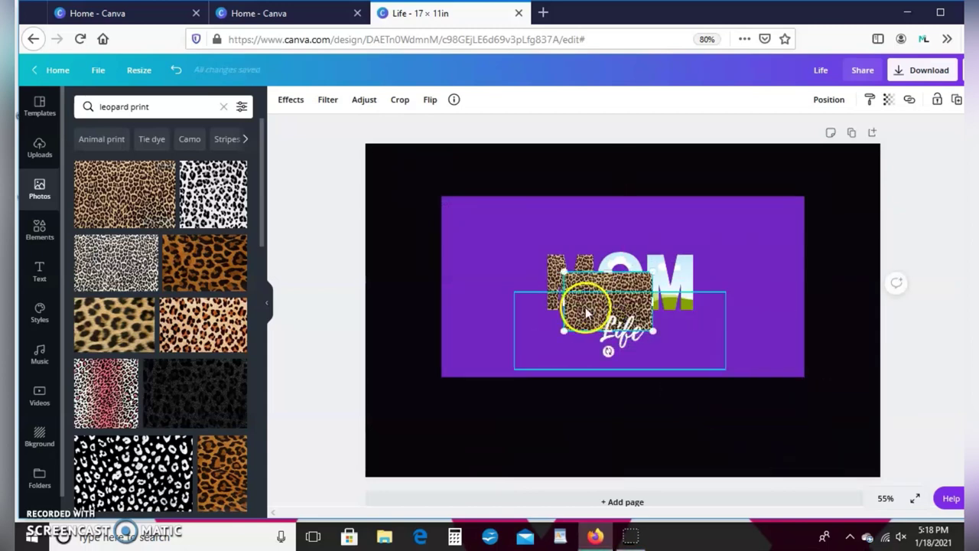
drag(603, 279, 611, 276)
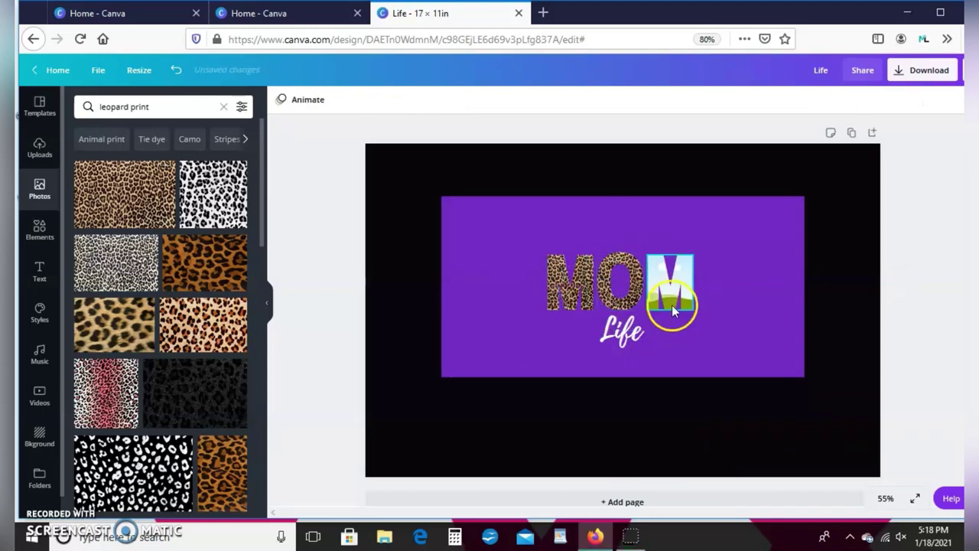
click(612, 283)
click(316, 214)
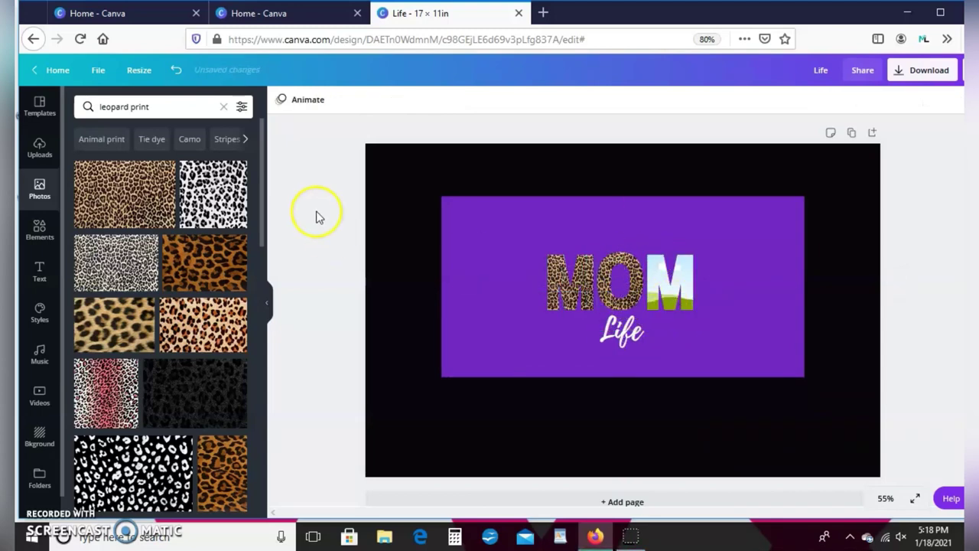
- Fill the last M of MOM with a third leopard photo and deselect
click(127, 184)
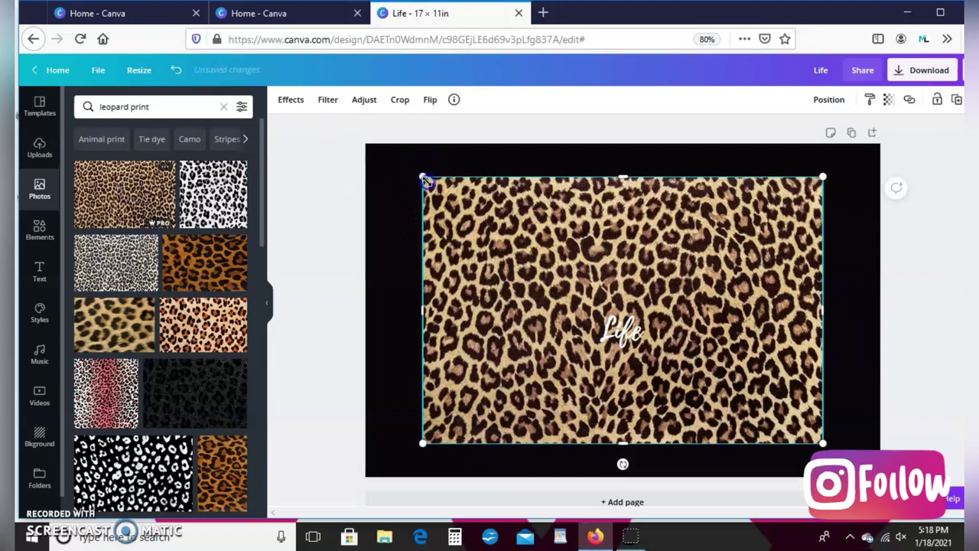
drag(423, 176, 705, 387)
click(770, 409)
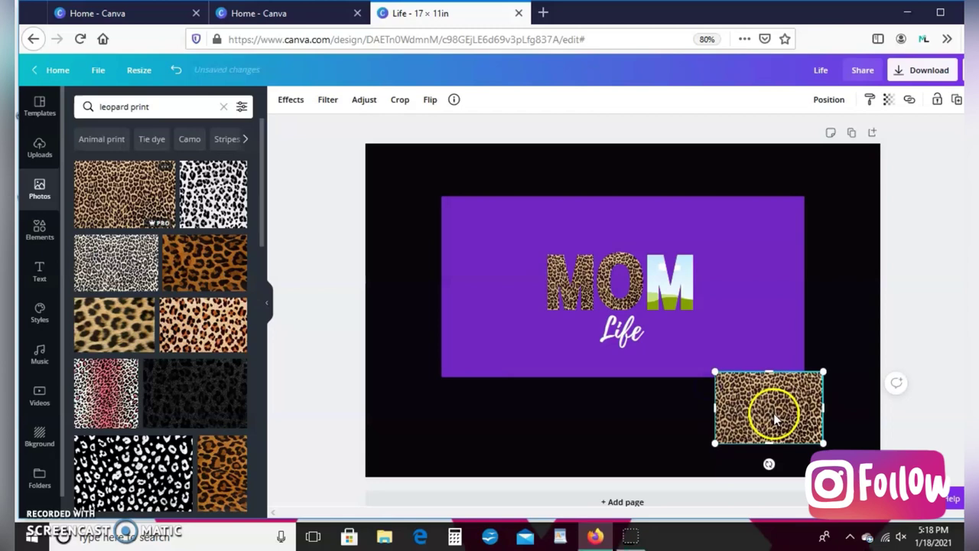
drag(773, 415, 686, 268)
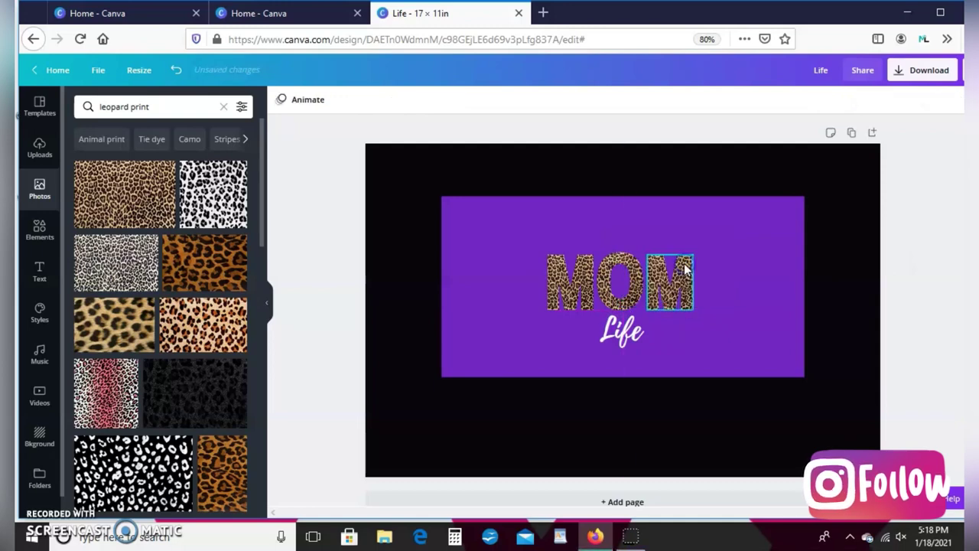
click(630, 212)
click(390, 230)
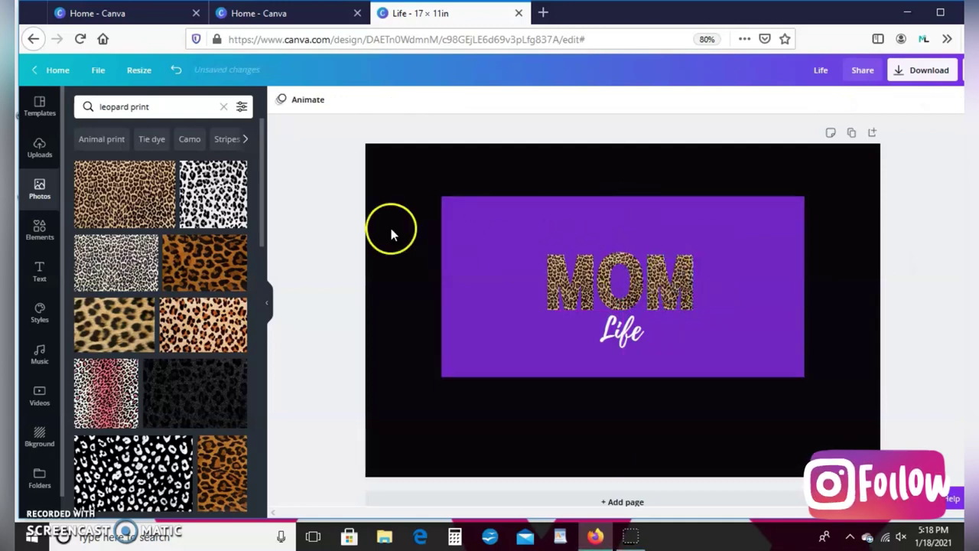
- Add the 'welcome little one!' text design after discarding an unwanted quote design
click(39, 272)
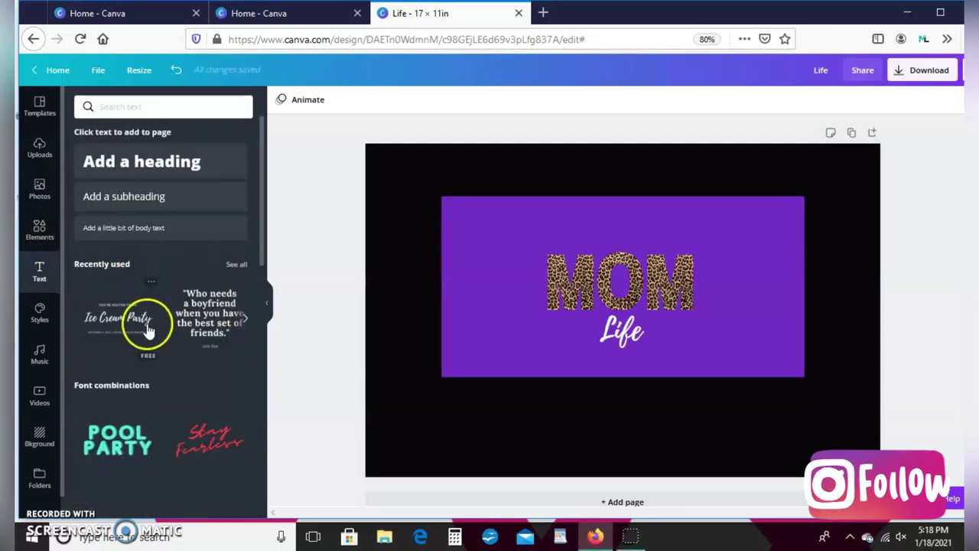
click(216, 322)
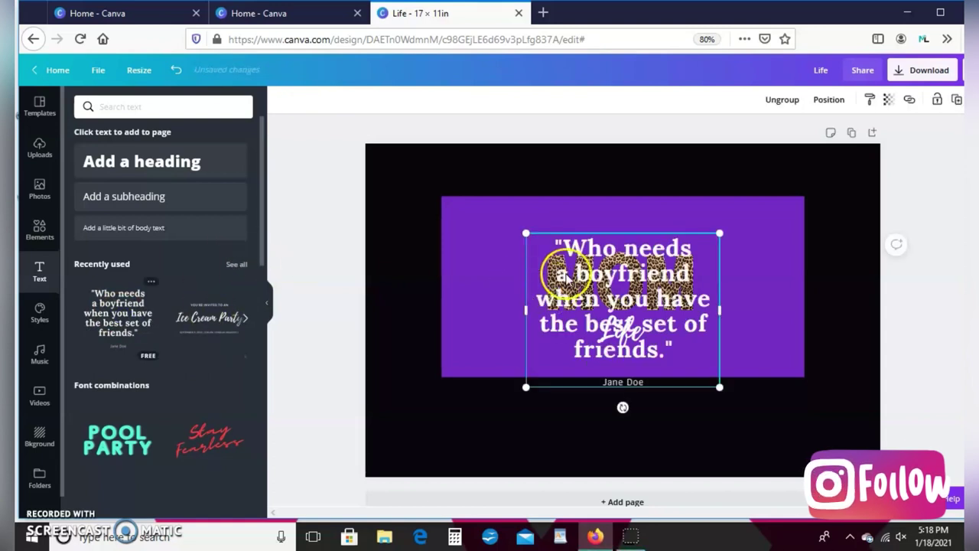
key(Delete)
click(633, 289)
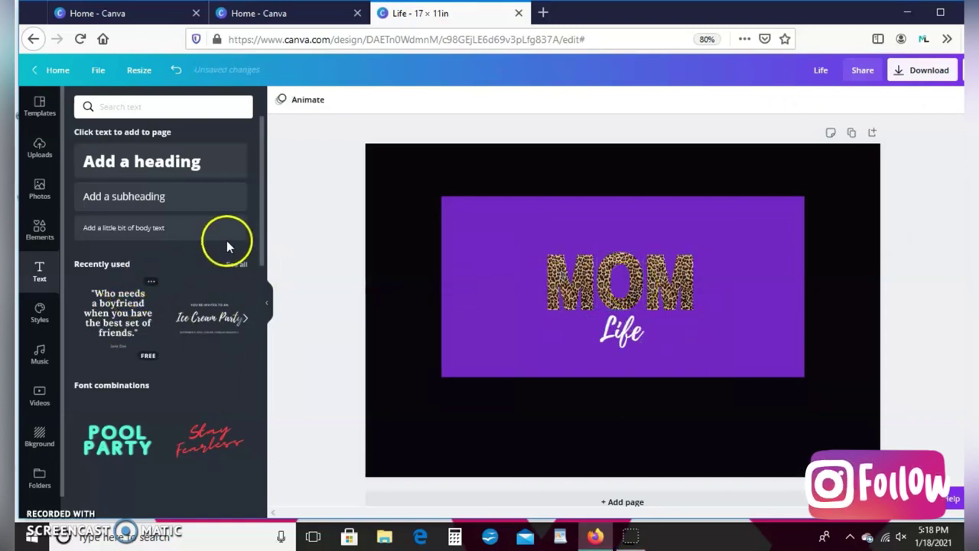
click(237, 264)
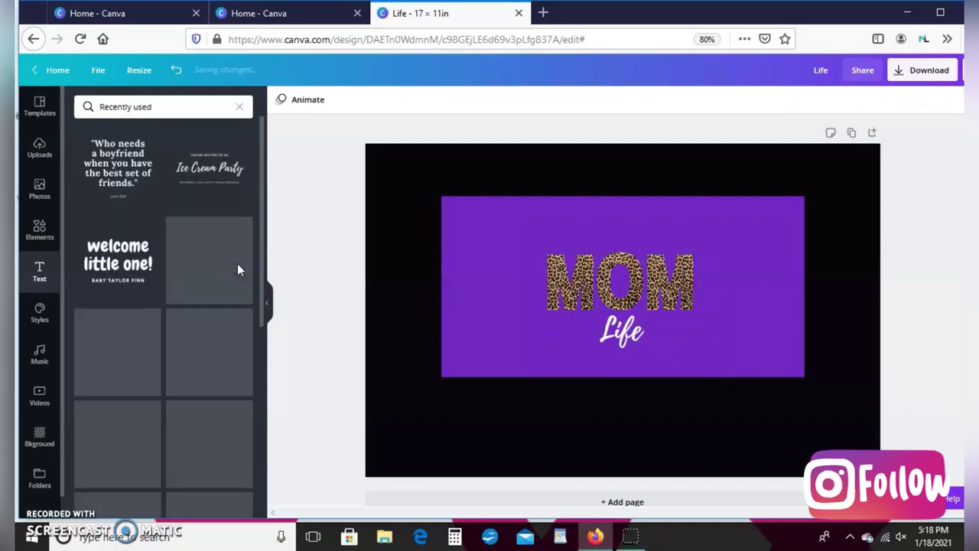
click(122, 263)
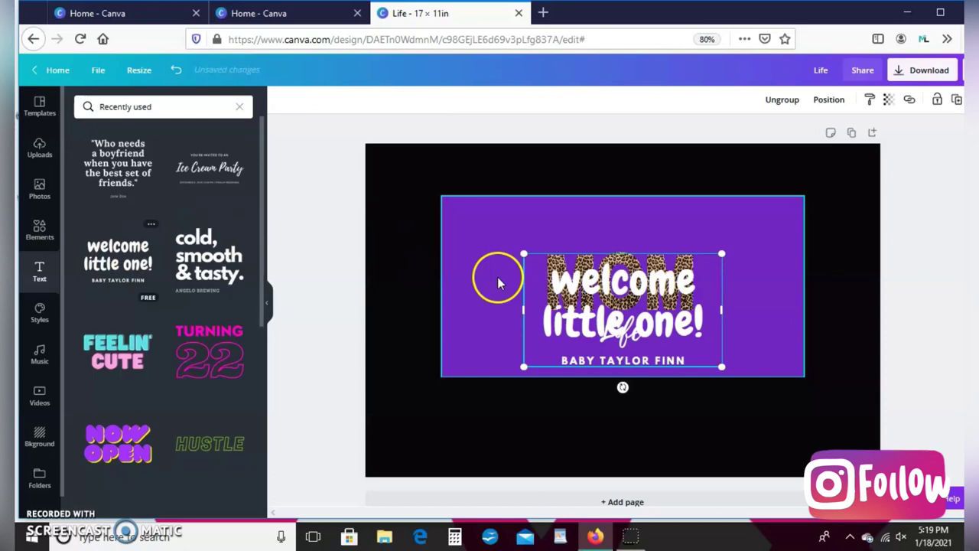
- Rewrite the text as 'Losing My Mind' and widen it to fit one line
click(585, 304)
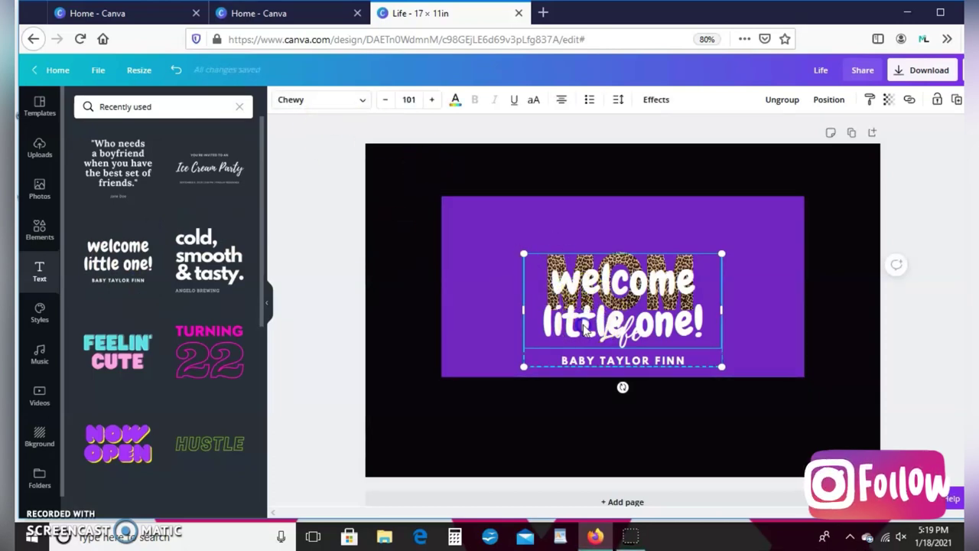
triple_click(585, 328)
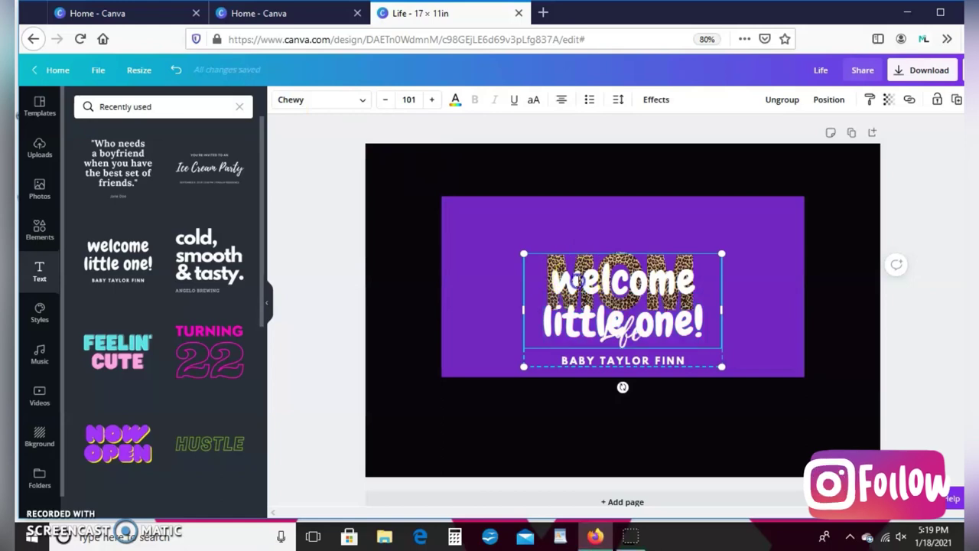
double_click(577, 281)
text(MOM)
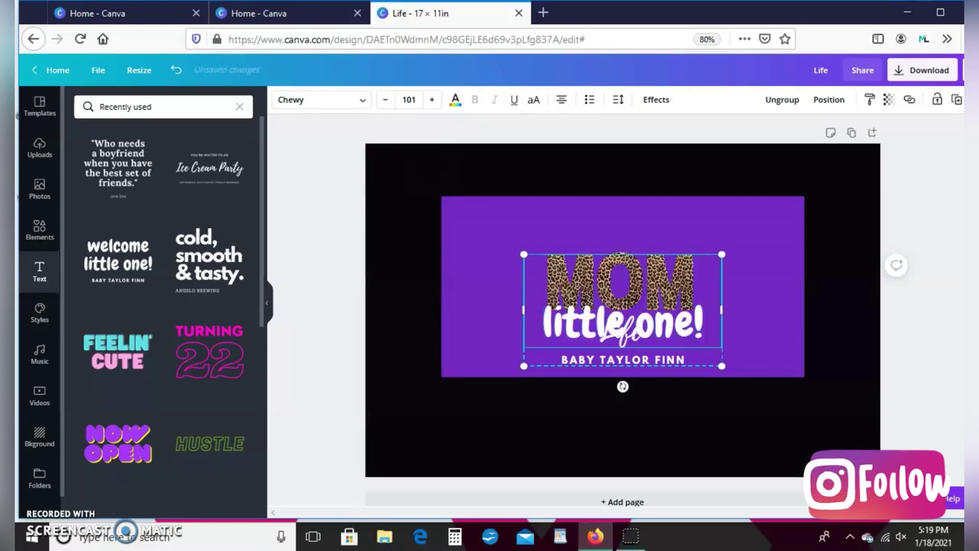
drag(545, 315, 701, 338)
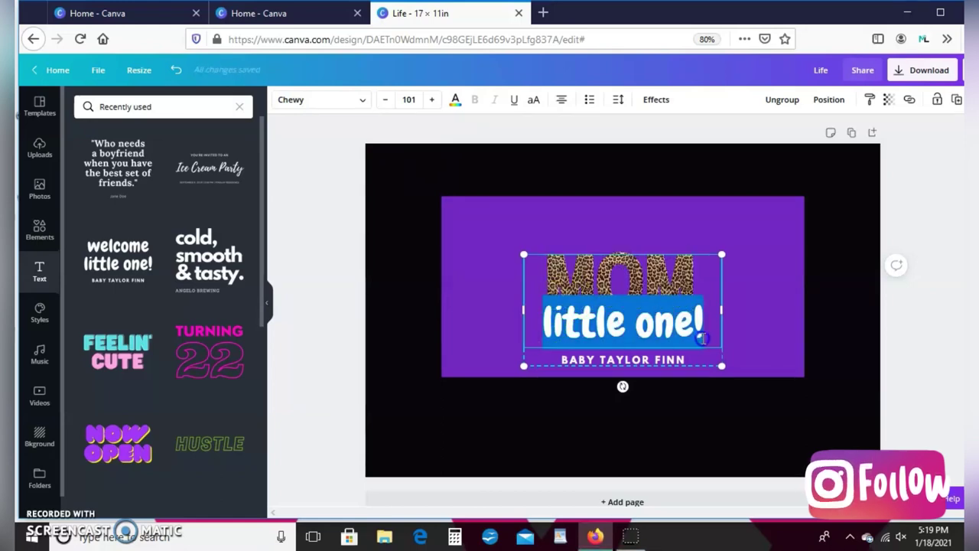
text(Life)
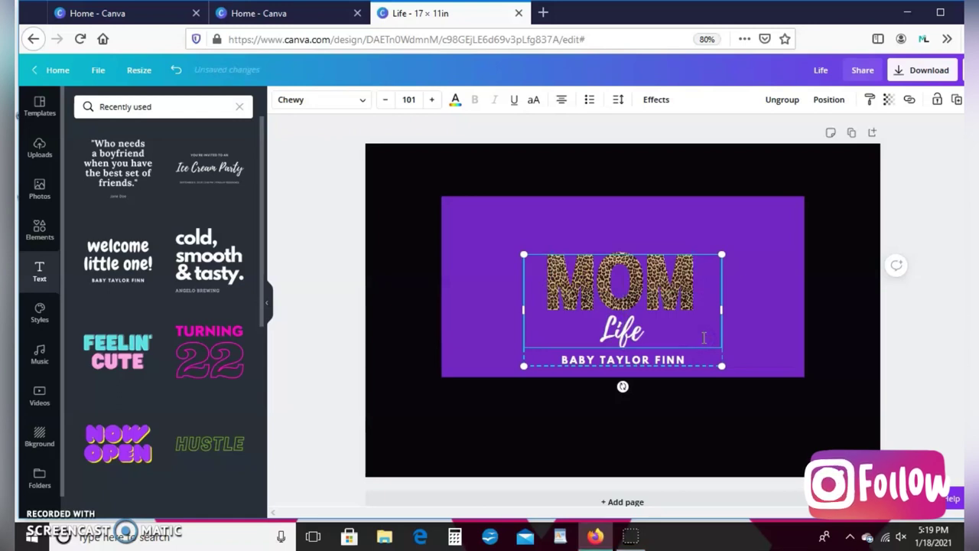
text(Losing)
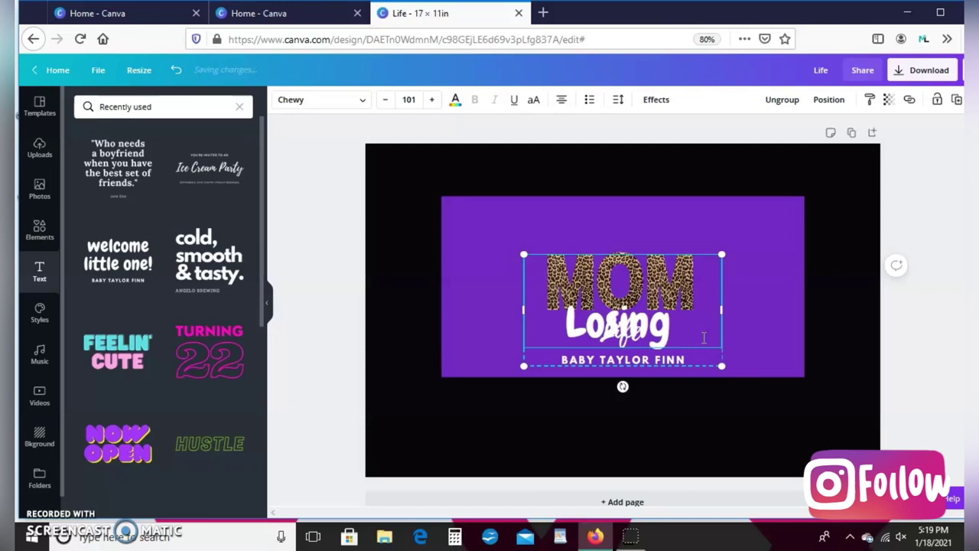
text(My M)
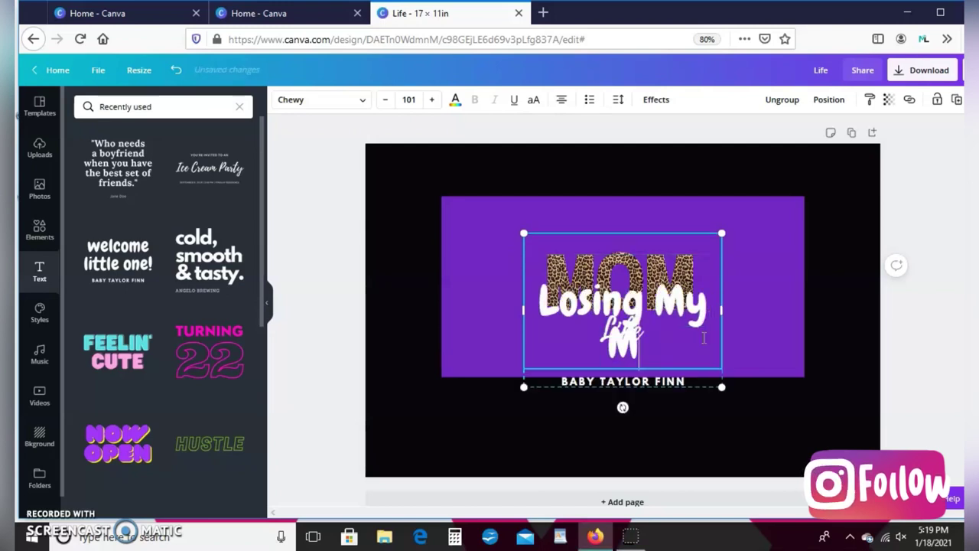
text(ind)
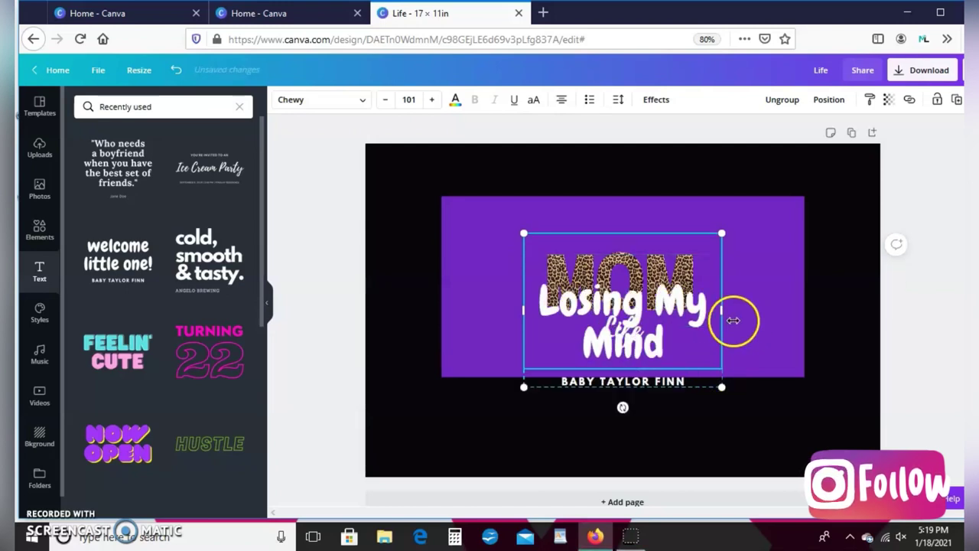
drag(761, 322, 823, 329)
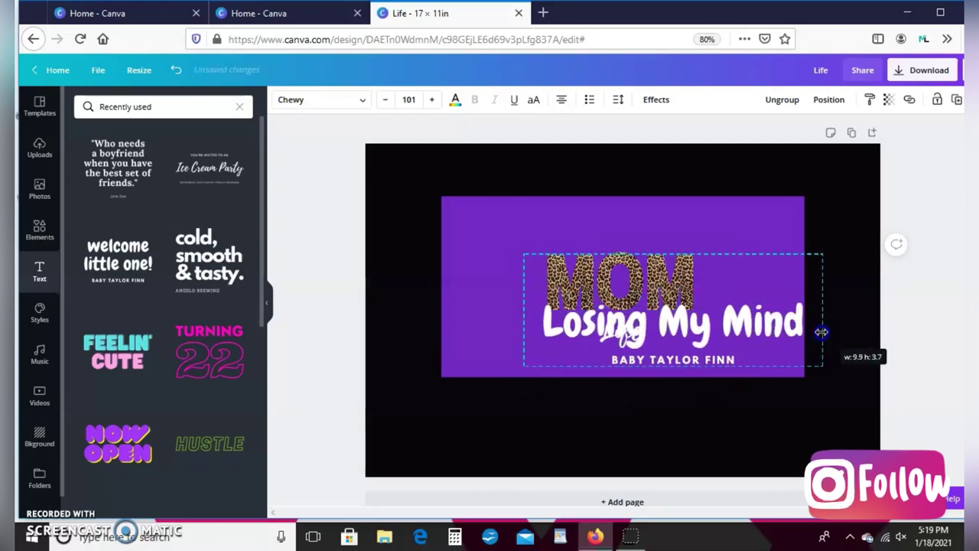
- Move the 'Losing My Mind' text above MOM and bring up text effects
double_click(738, 364)
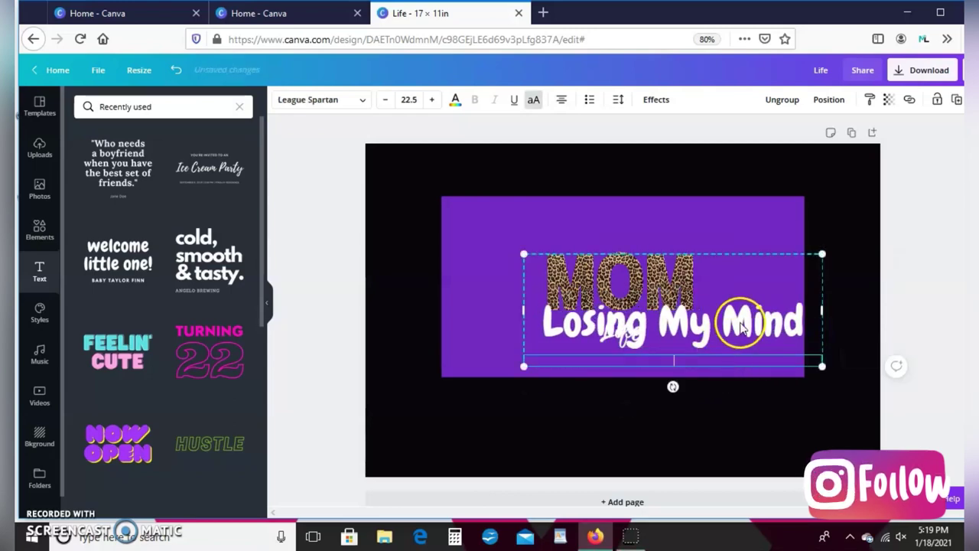
drag(746, 336, 702, 243)
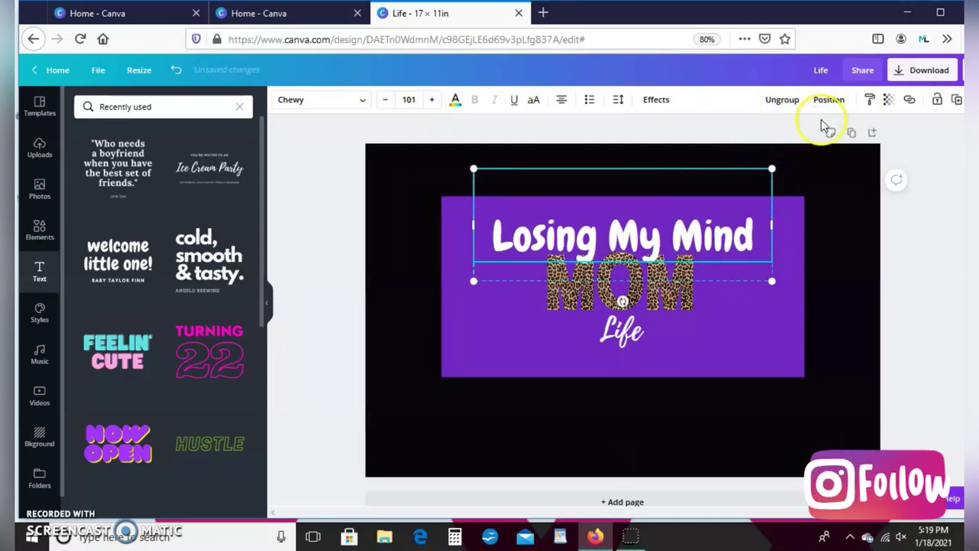
click(656, 101)
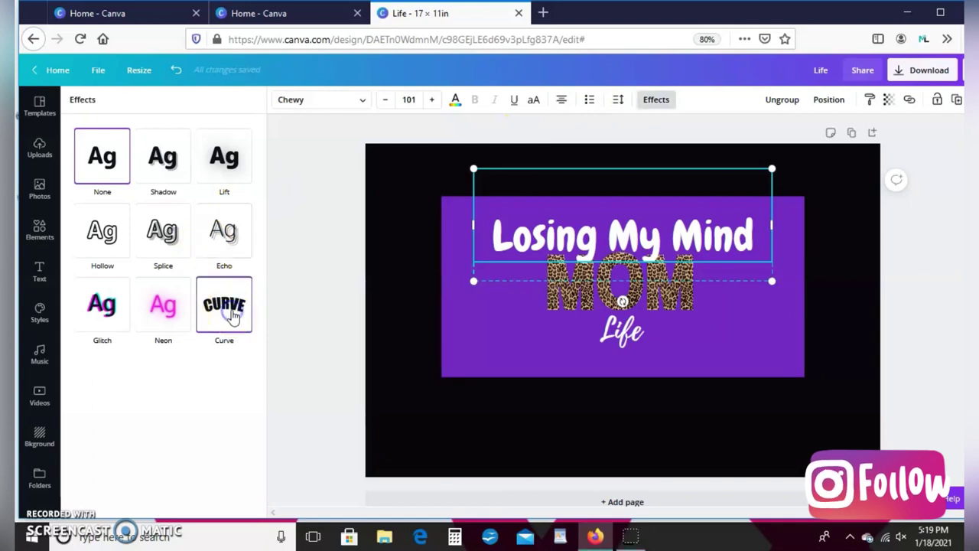
- Apply the Curve effect at 48 with font size 50, positioned over MOM
click(231, 316)
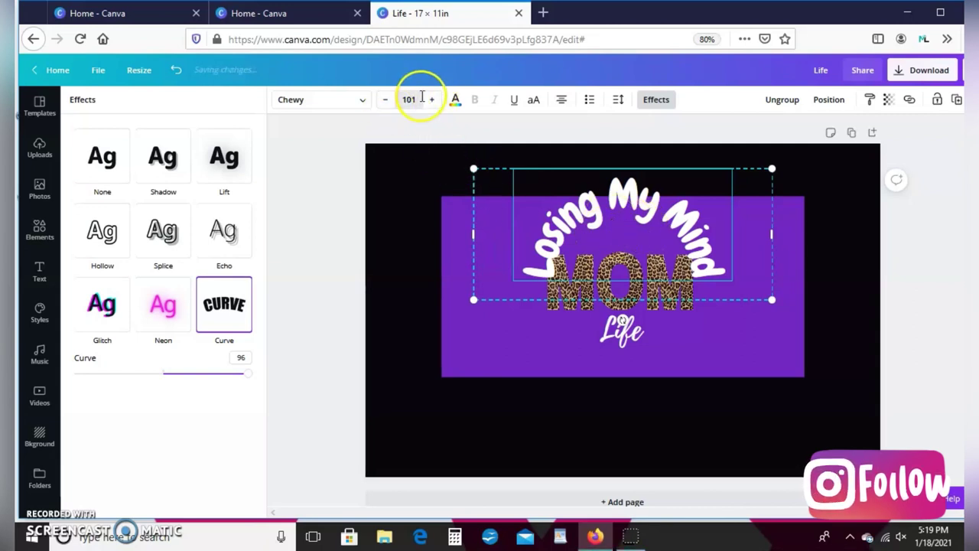
click(414, 100)
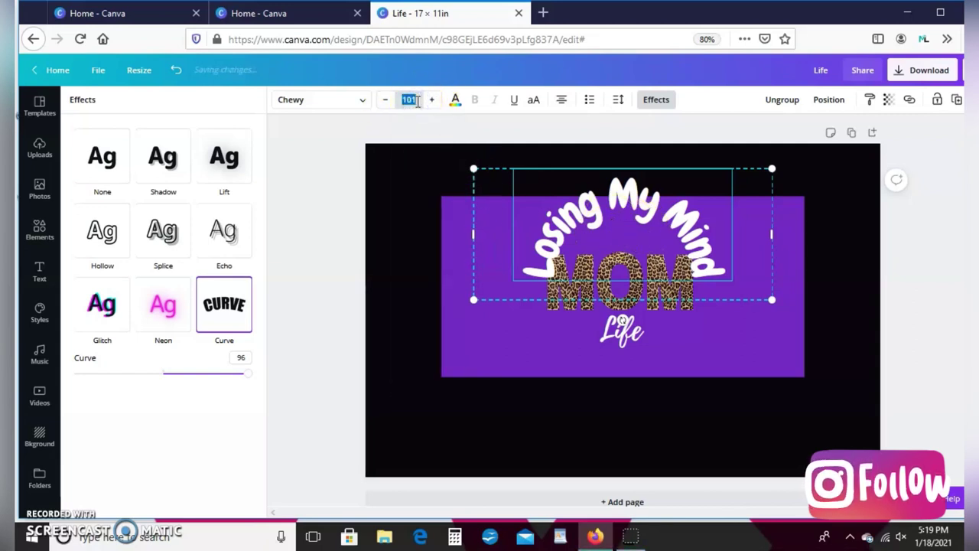
click(586, 163)
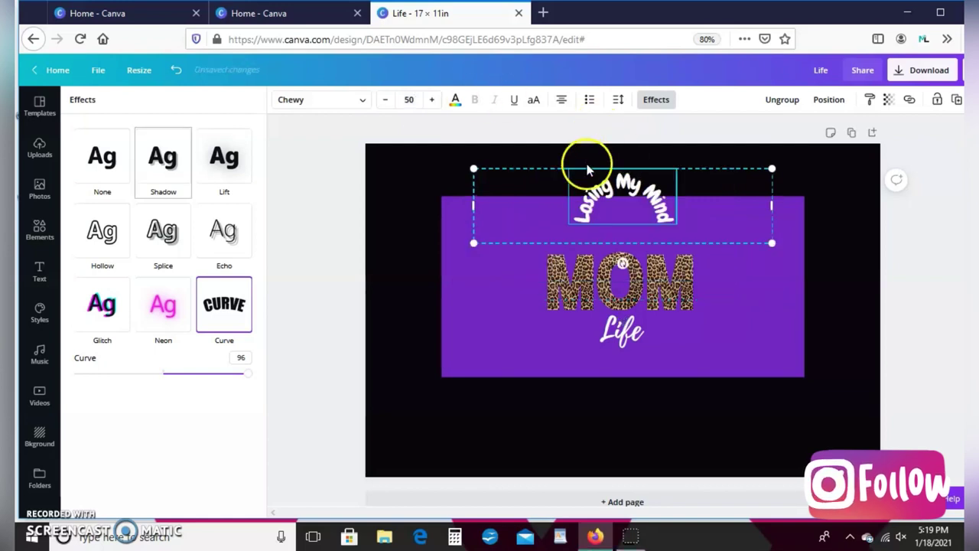
drag(632, 222, 633, 239)
click(344, 263)
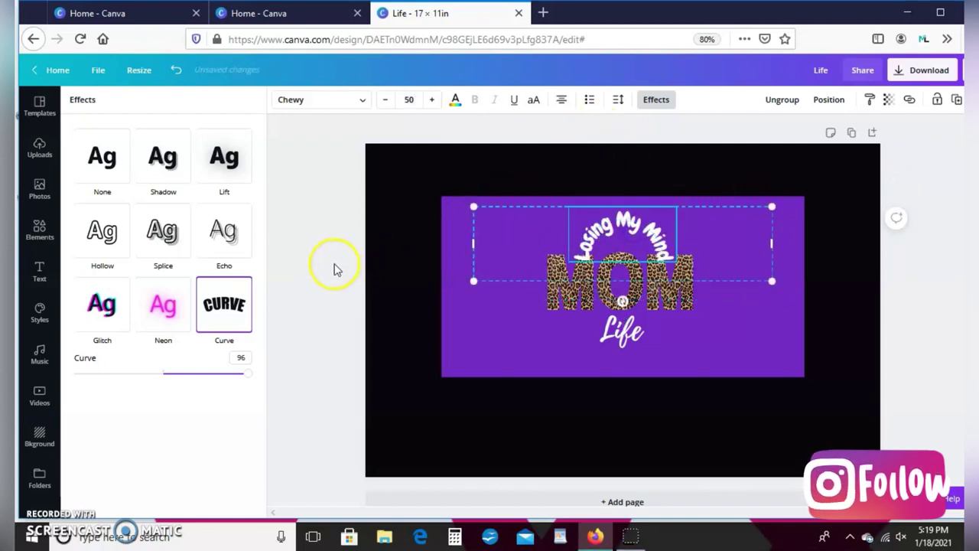
drag(244, 377, 207, 373)
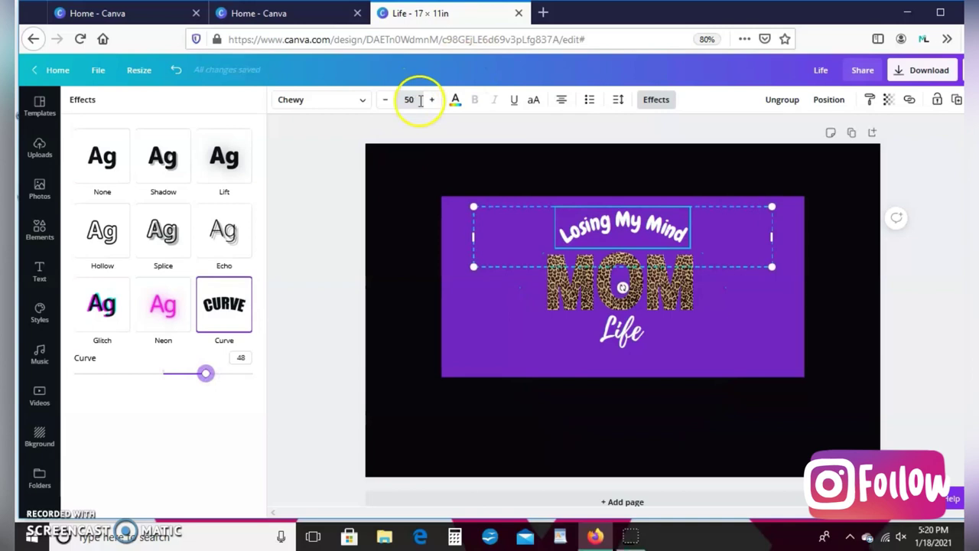
- Enlarge the curved 'Losing My Mind' to size 72 and nudge it above MOM
click(431, 99)
click(431, 99)
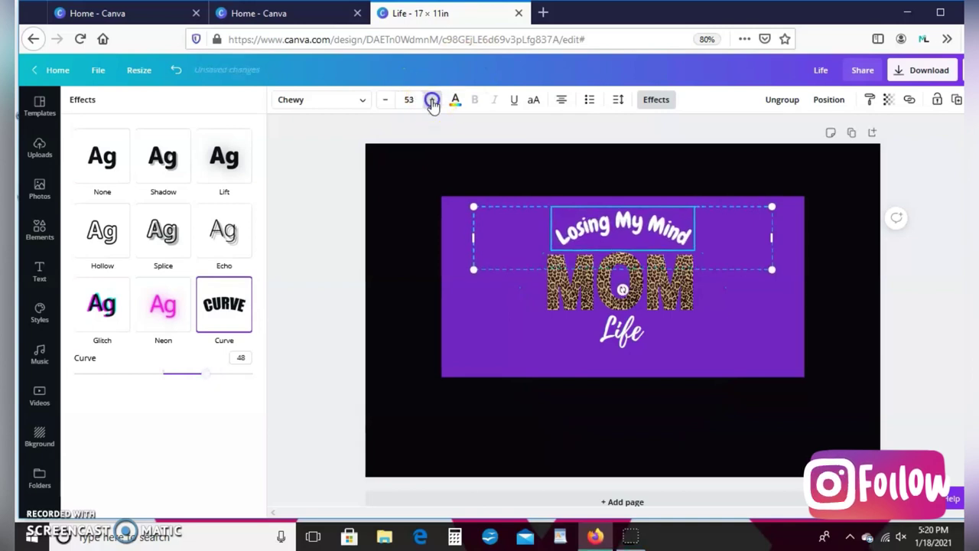
click(431, 99)
click(431, 99)
click(432, 100)
click(431, 100)
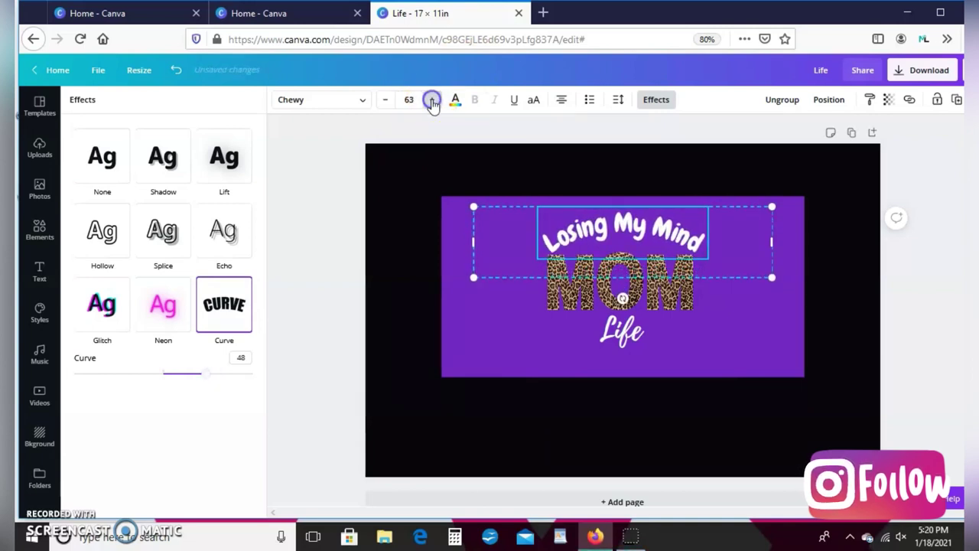
click(432, 100)
click(431, 99)
click(431, 100)
click(431, 100)
click(431, 99)
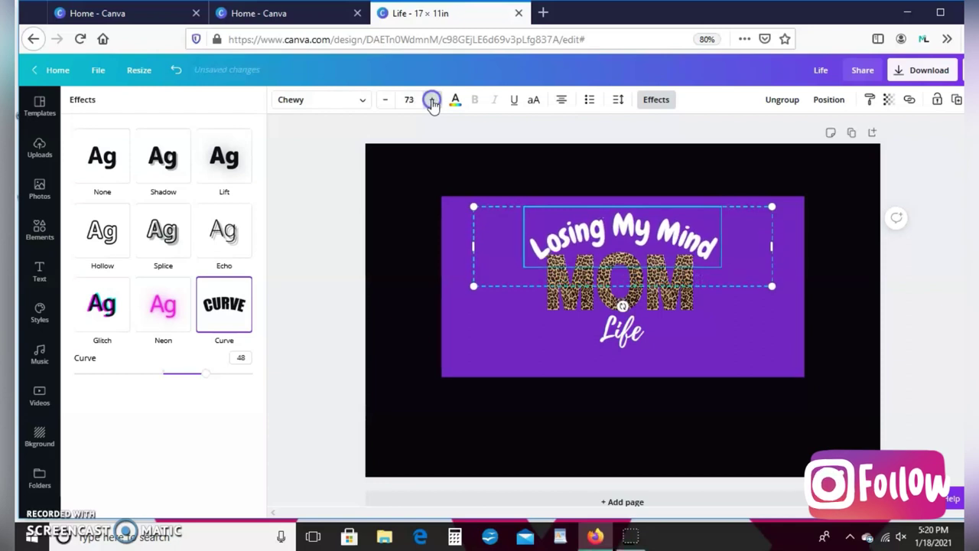
click(431, 99)
click(384, 102)
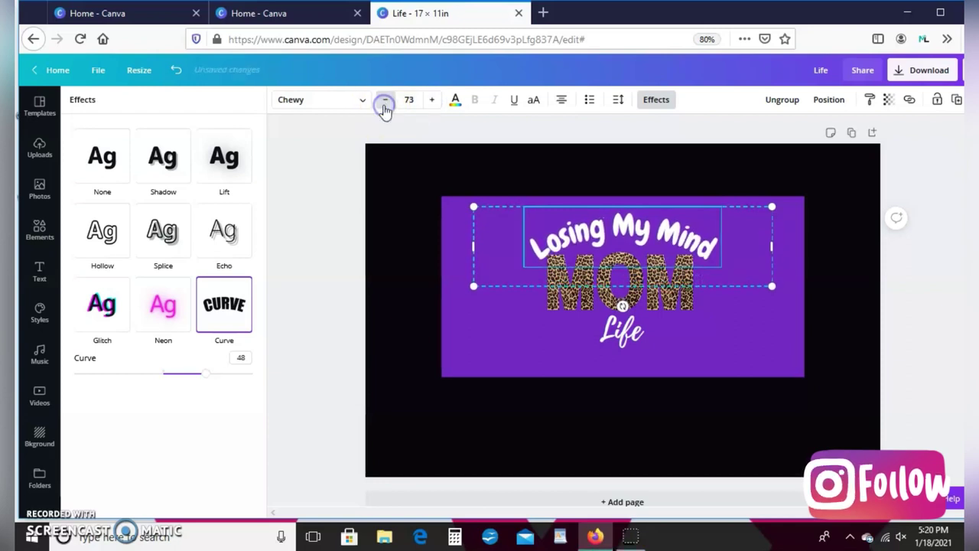
click(384, 101)
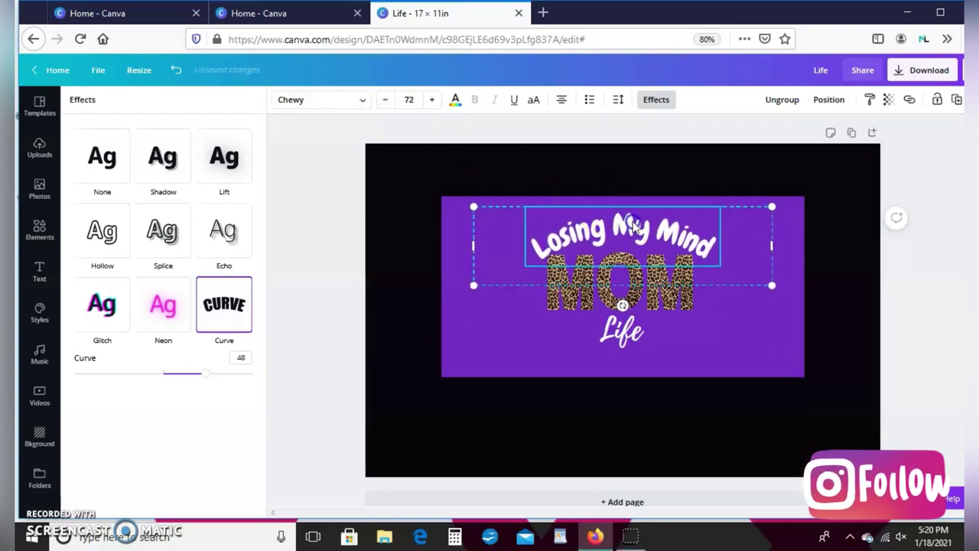
drag(631, 226, 633, 224)
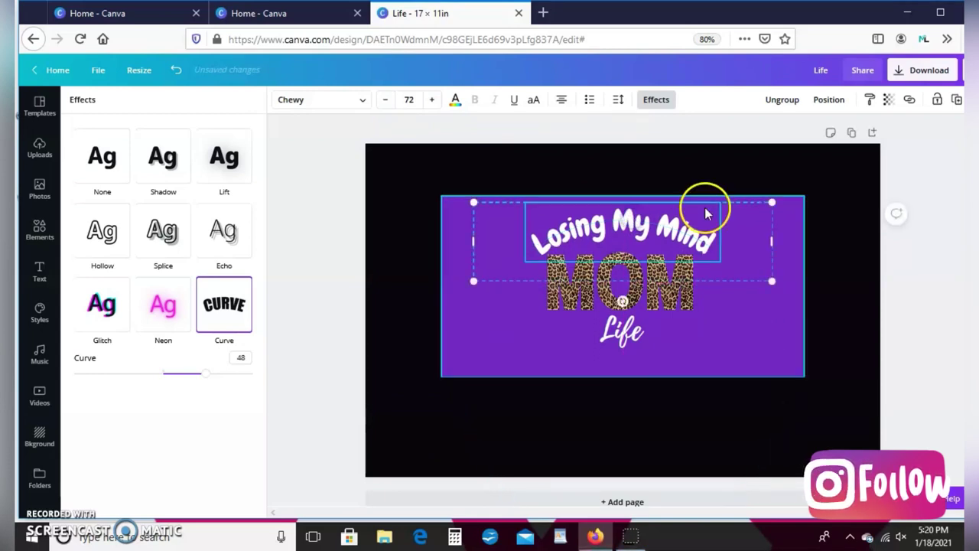
- Duplicate the curved headline, move the copy below MOM, and retype it as 'One Kid At A Time'
click(955, 101)
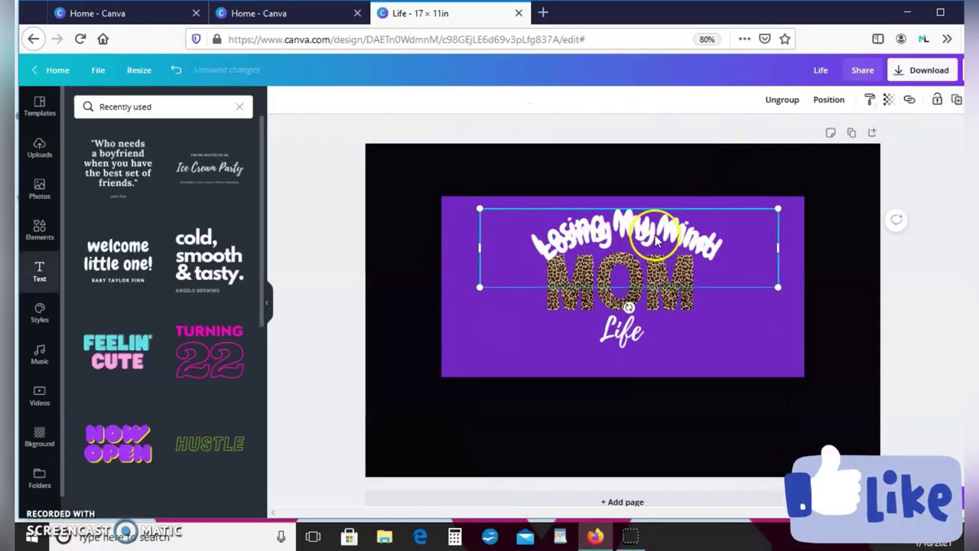
drag(646, 330, 647, 336)
click(656, 339)
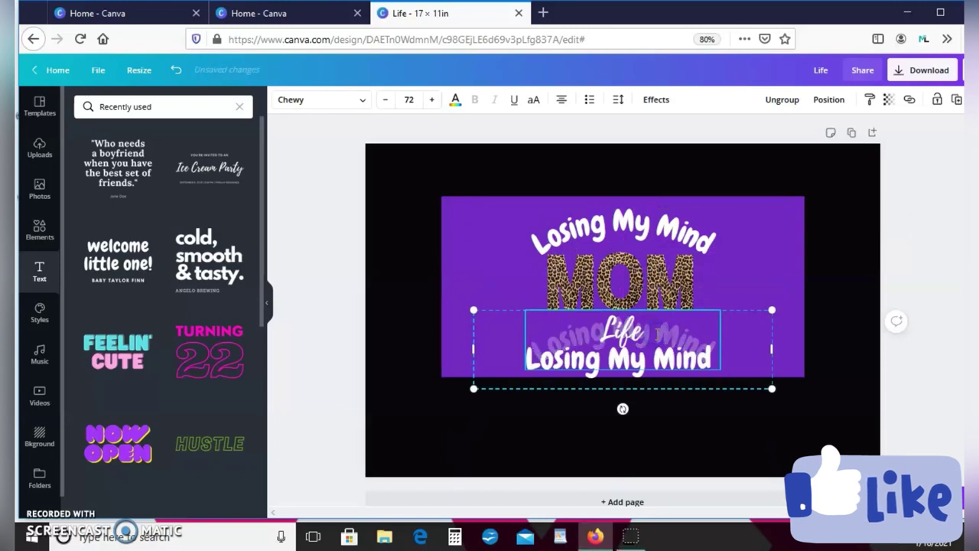
triple_click(656, 365)
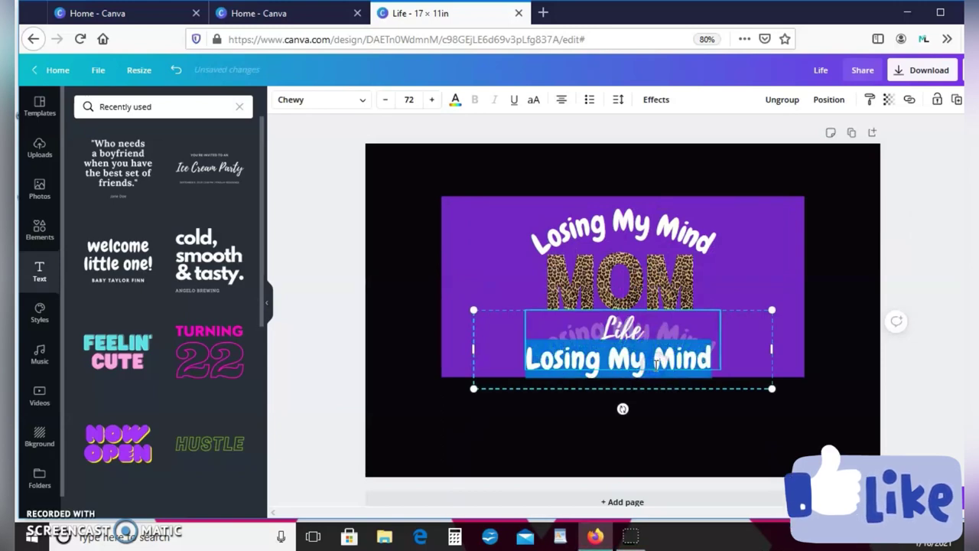
text(One)
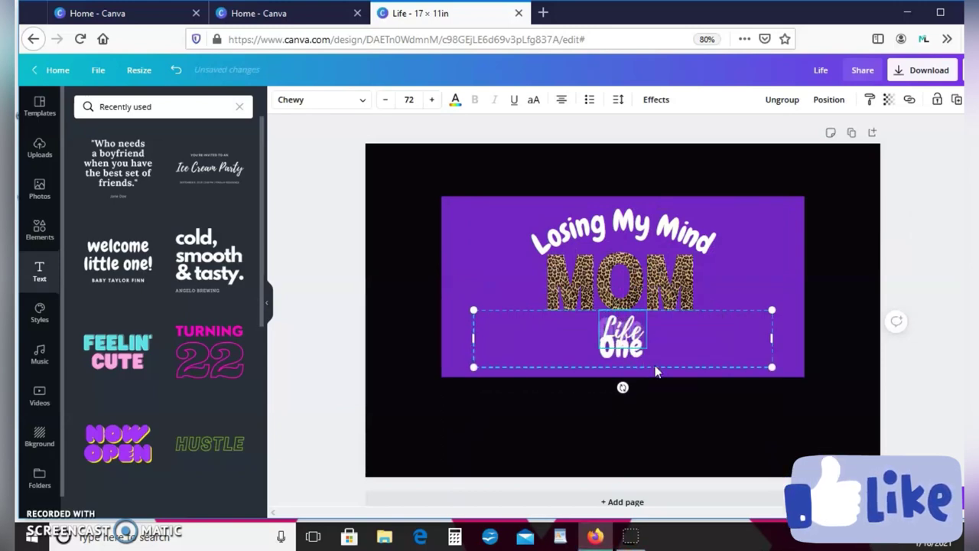
text( Kid)
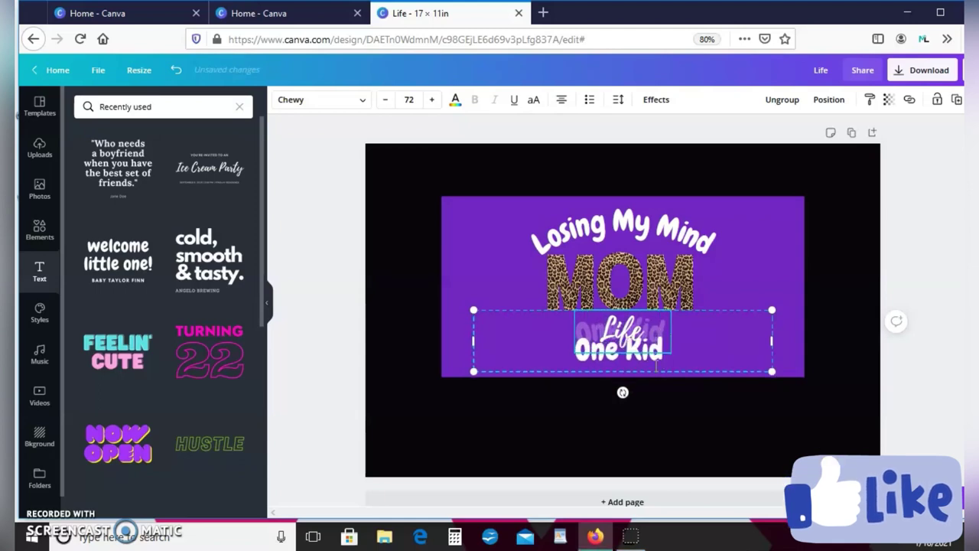
text( At A)
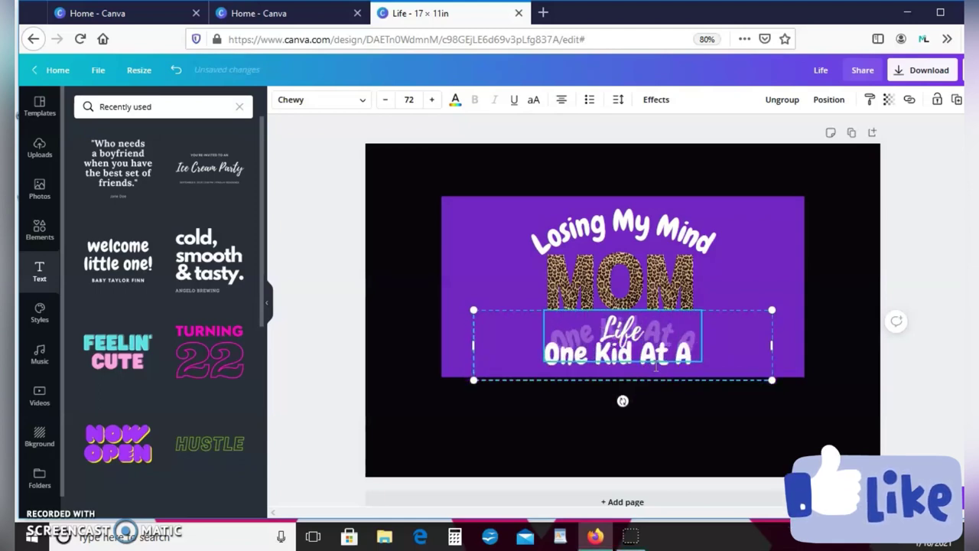
text( Tim)
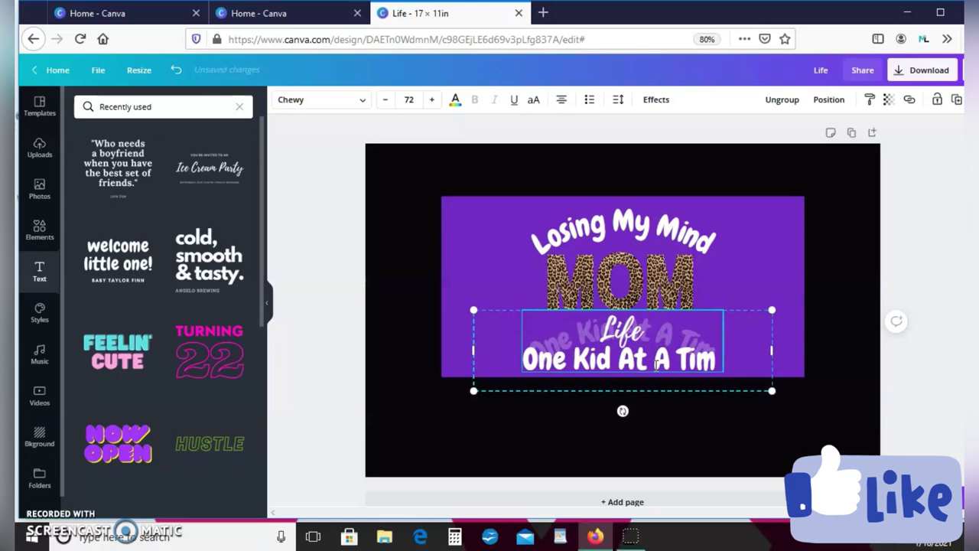
text(e)
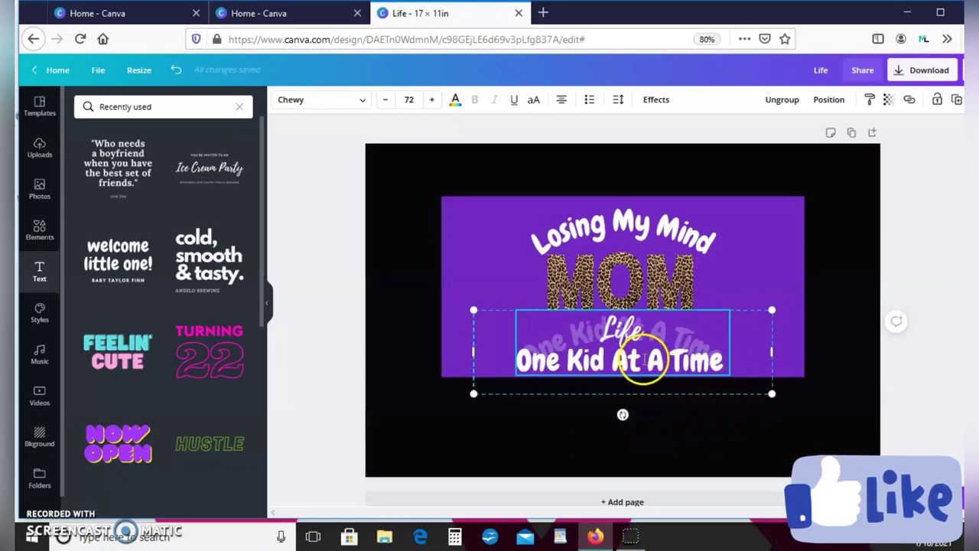
click(733, 284)
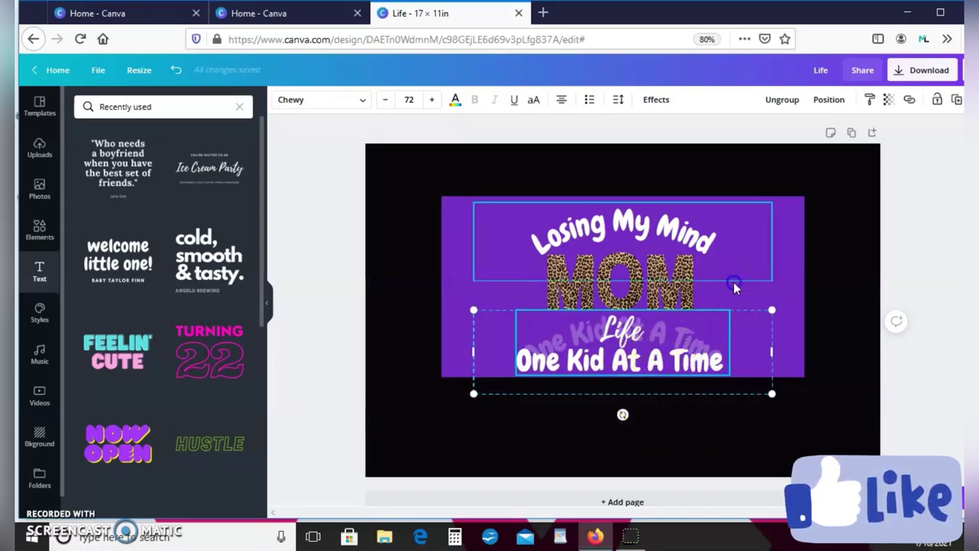
click(662, 349)
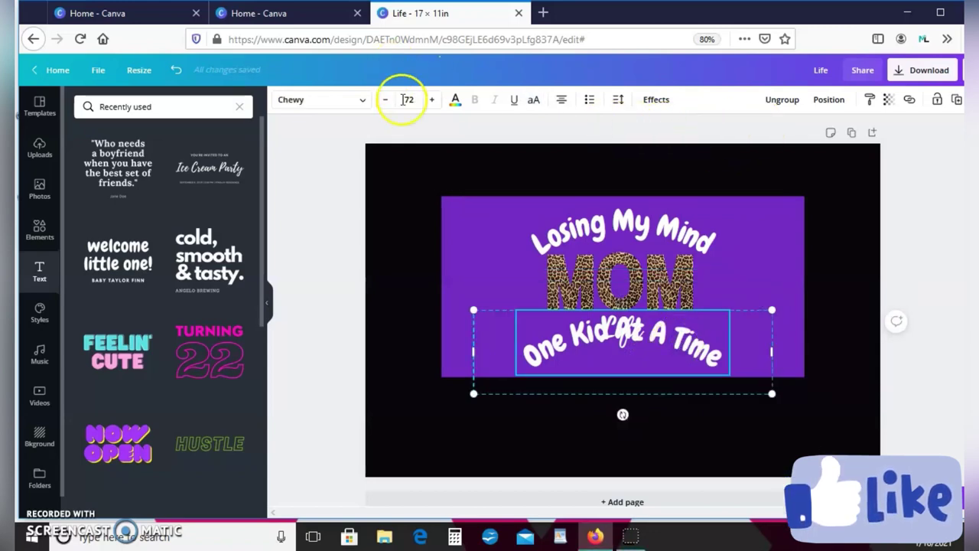
- Reverse the curve of 'One Kid At A Time' so it arcs downward at about -47
click(665, 102)
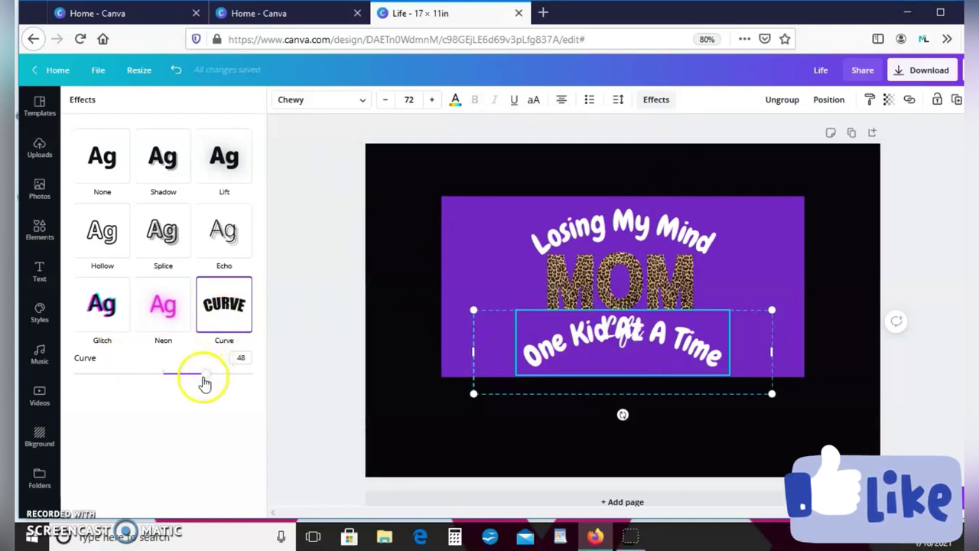
drag(204, 382, 122, 382)
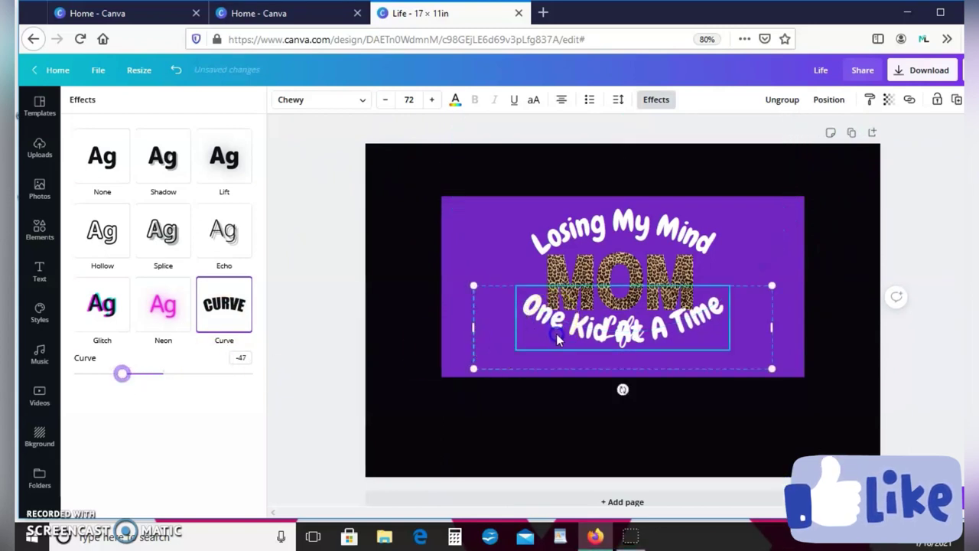
drag(552, 322, 565, 353)
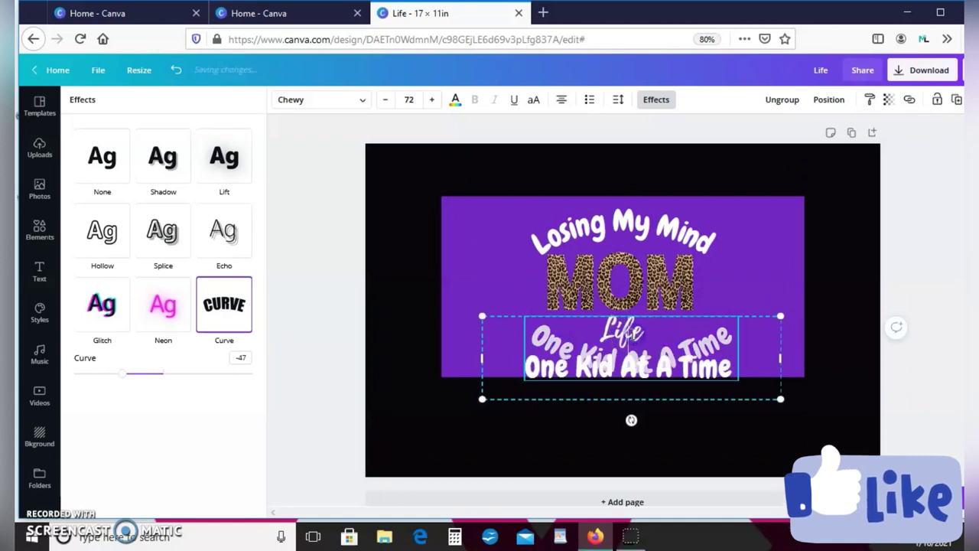
- Move the script 'Life' up and right, and nudge 'One Kid At A Time' up beneath it
click(610, 320)
click(603, 308)
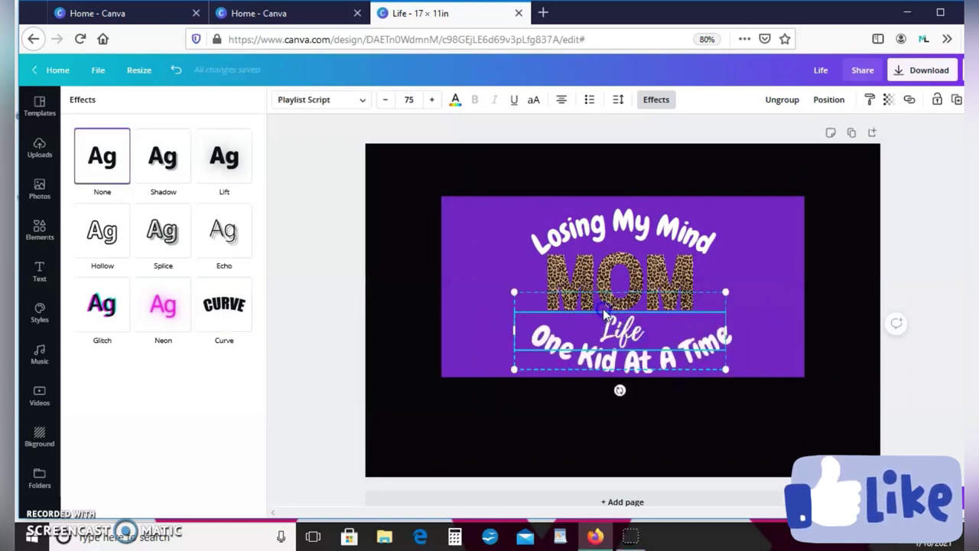
drag(603, 308, 646, 291)
click(642, 367)
drag(642, 367, 638, 351)
click(486, 344)
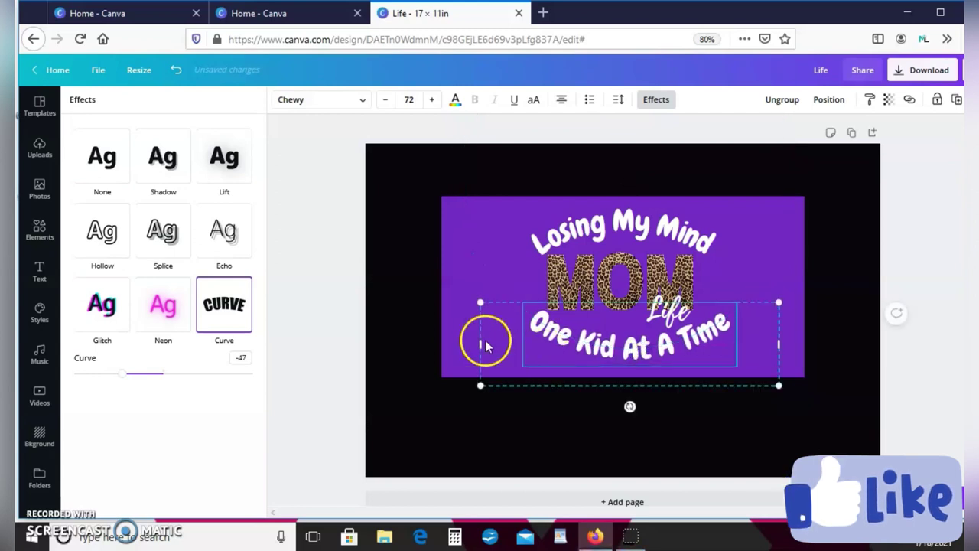
- Reduce the 'One Kid At A Time' font size to 64
click(481, 276)
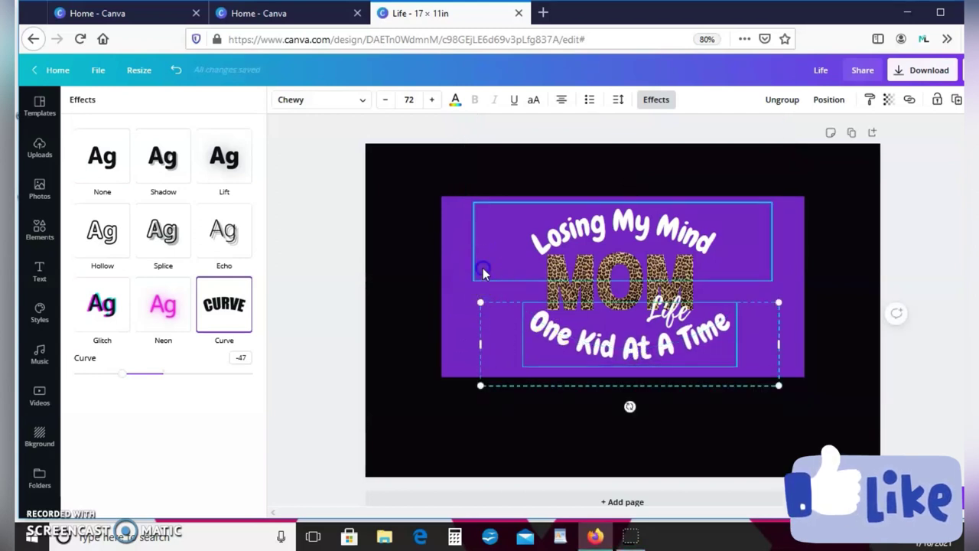
click(570, 355)
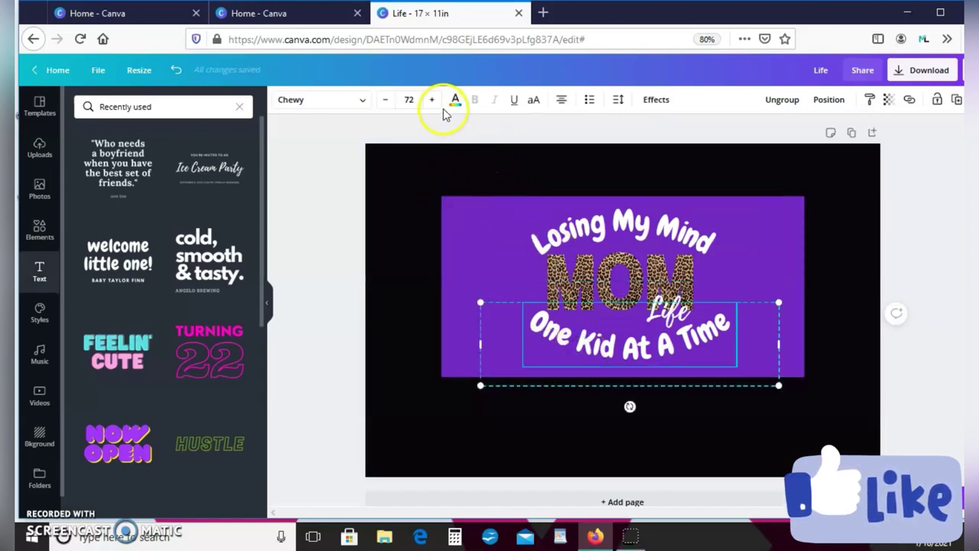
click(385, 102)
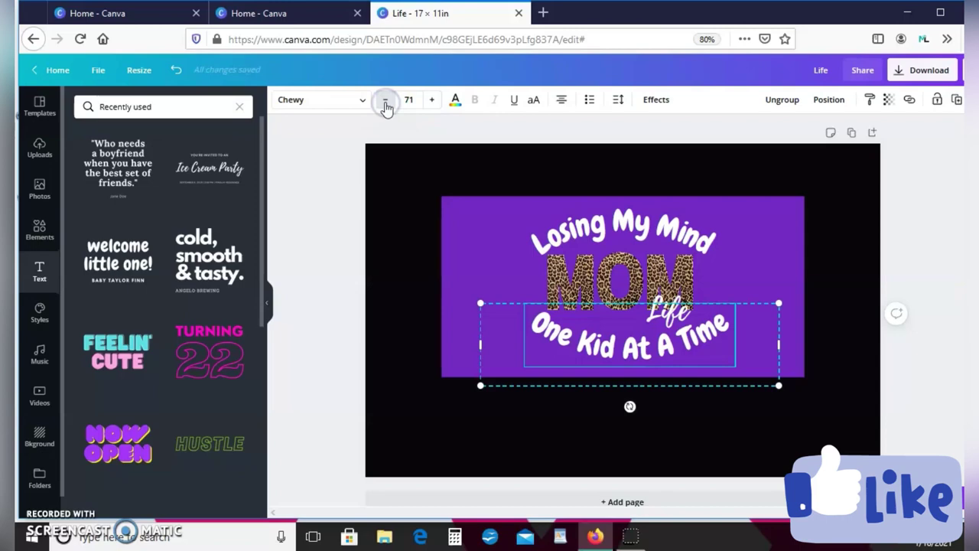
click(386, 103)
click(385, 102)
click(386, 102)
click(386, 103)
click(385, 102)
click(385, 102)
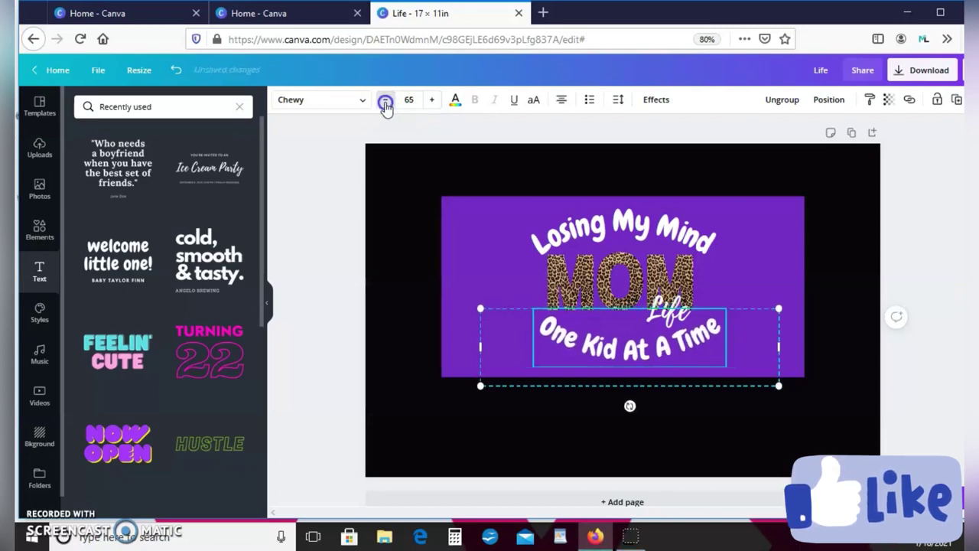
click(386, 102)
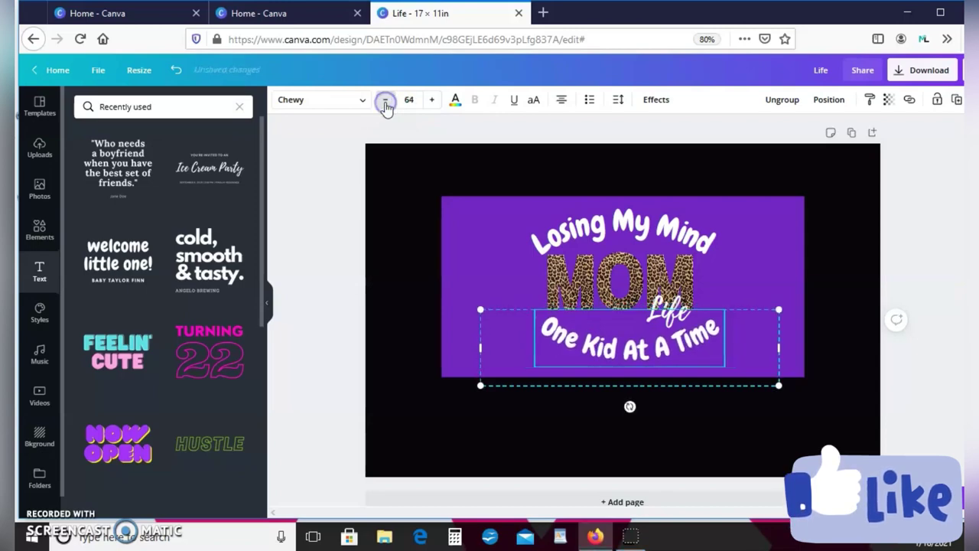
- Tighten the curve to about -54 and fine-tune the curved text positions
click(652, 108)
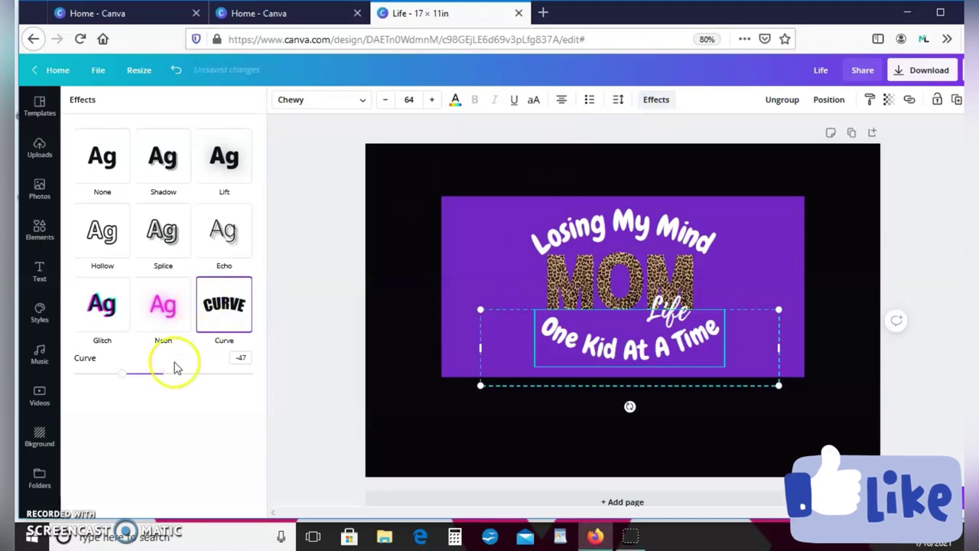
drag(126, 381, 116, 377)
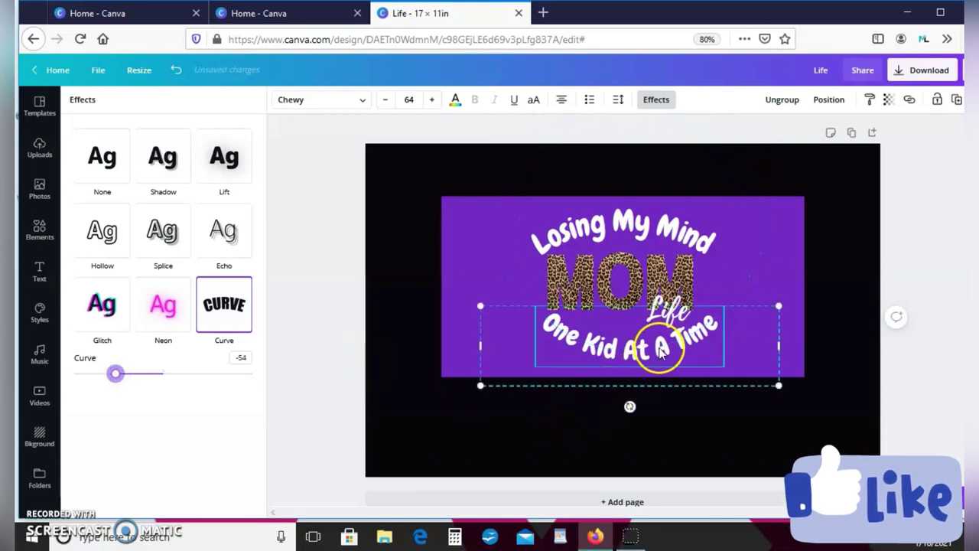
drag(659, 350, 656, 352)
drag(703, 247, 702, 247)
click(796, 237)
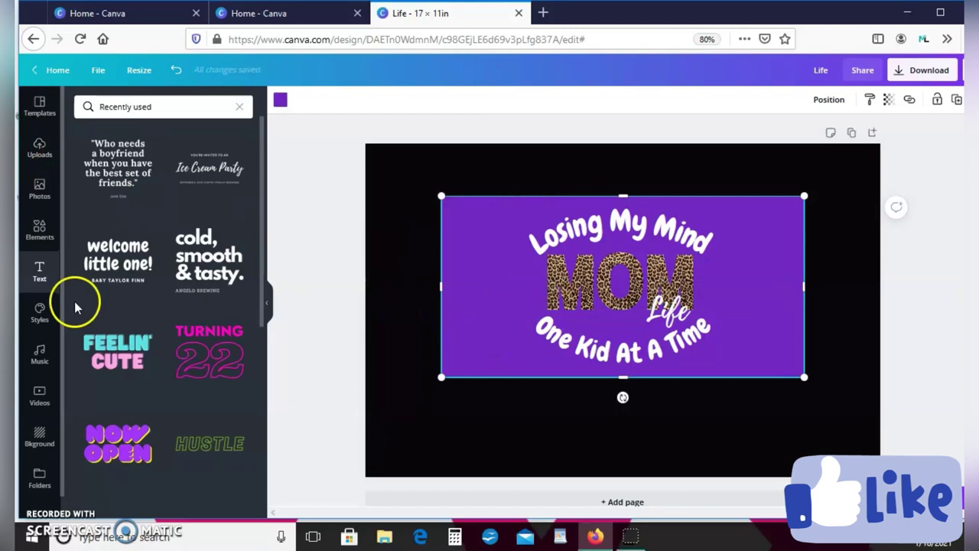
- Add the red glitter photo from Photos and send it to the back
click(39, 187)
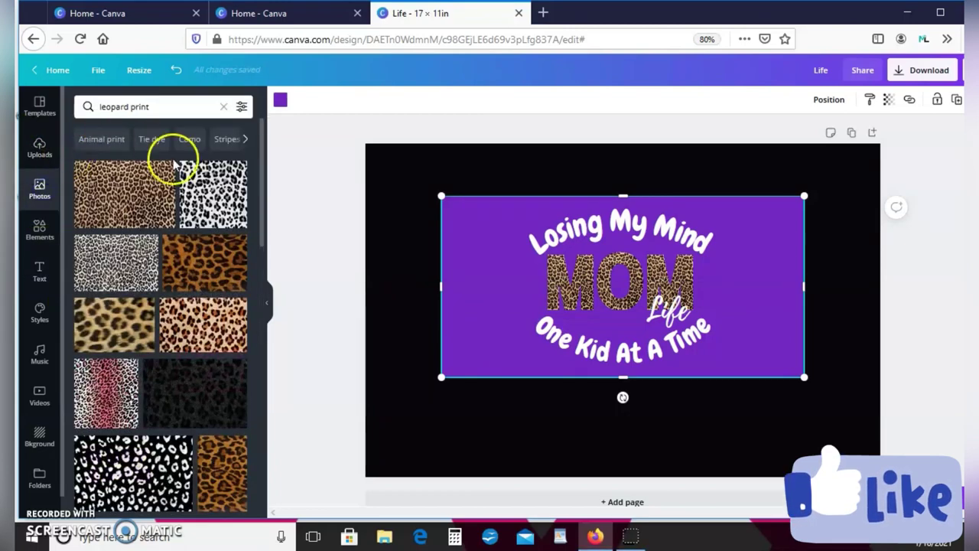
click(223, 107)
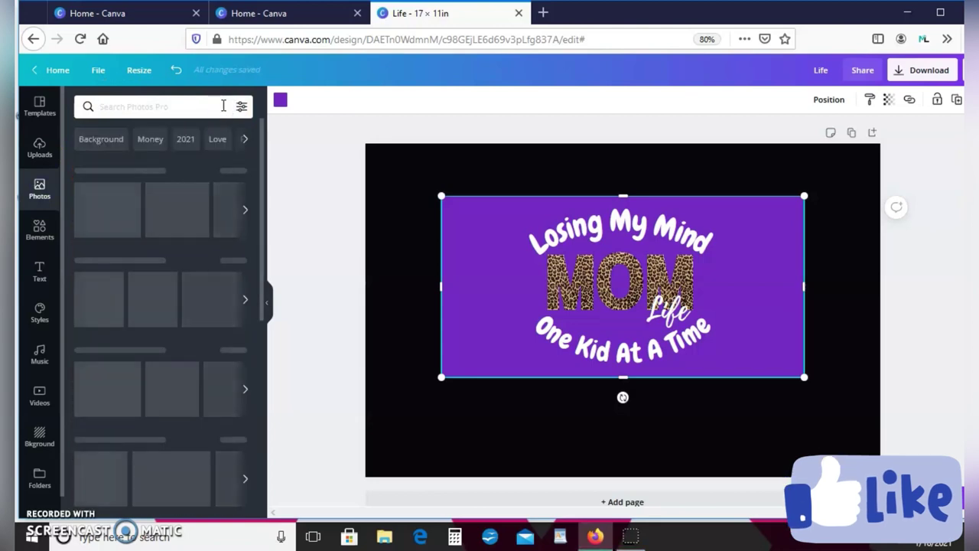
click(239, 216)
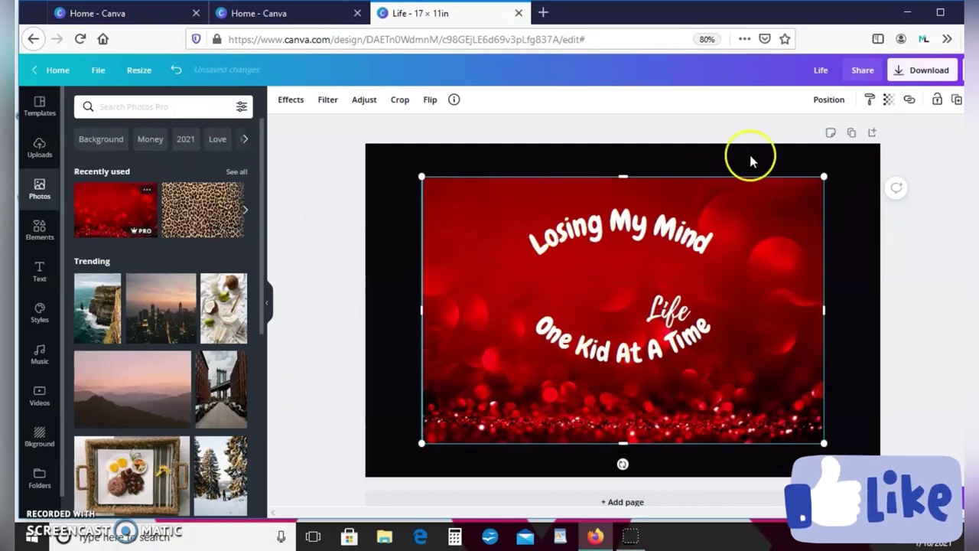
click(888, 101)
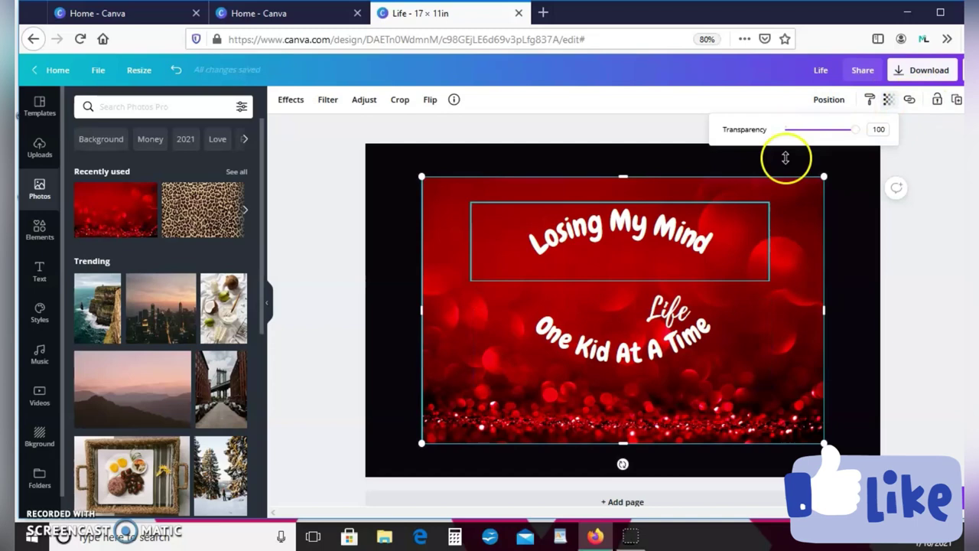
click(829, 99)
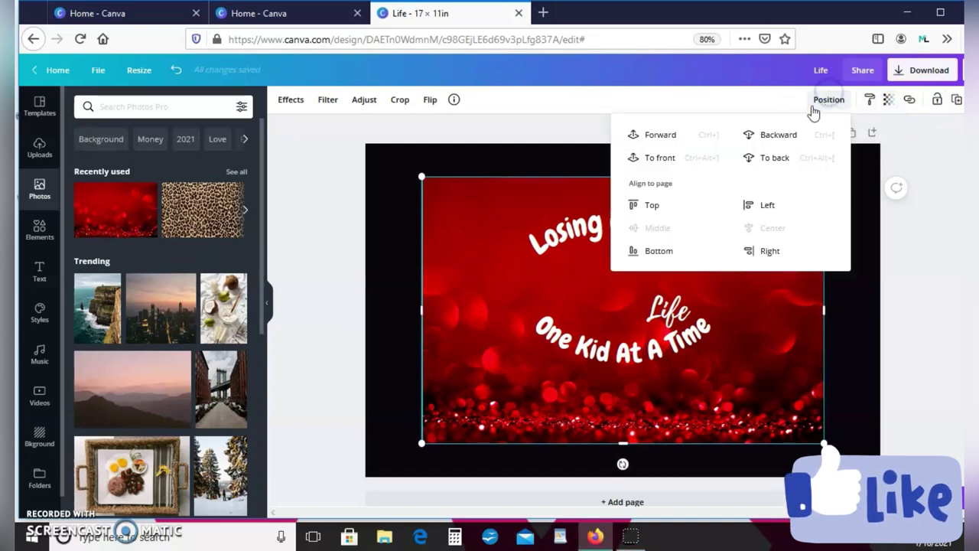
click(774, 158)
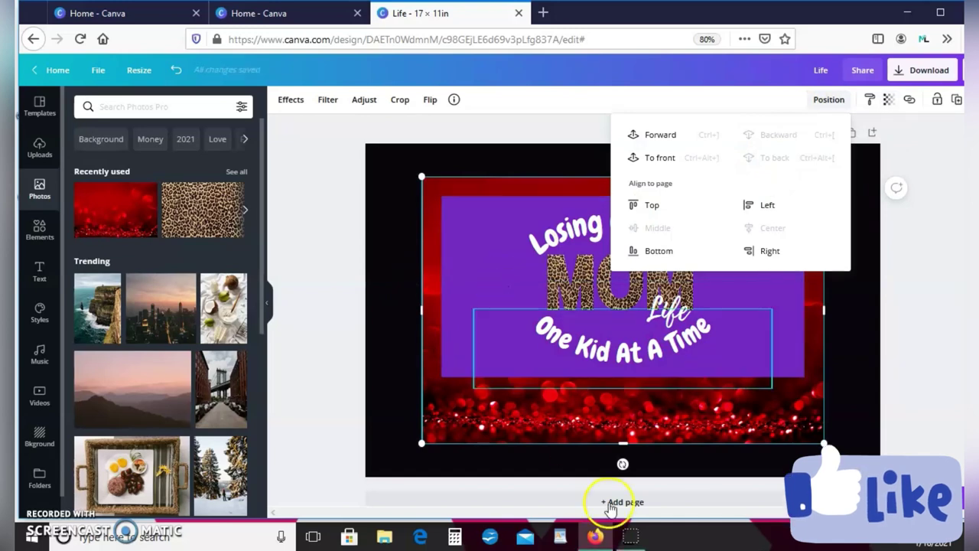
- Trim the red photo's edges to fit the banner and delete the purple box
drag(623, 442, 623, 377)
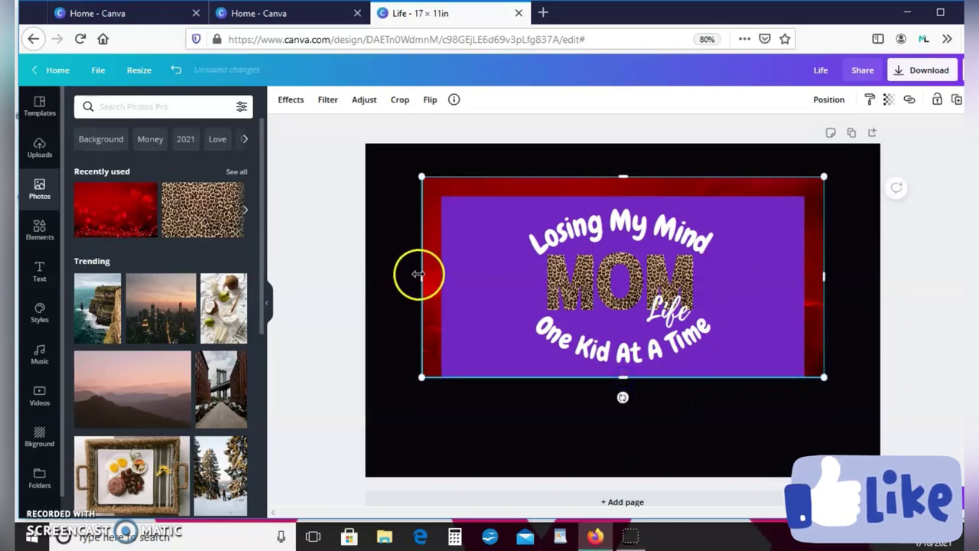
drag(421, 277, 436, 278)
drag(632, 182, 633, 195)
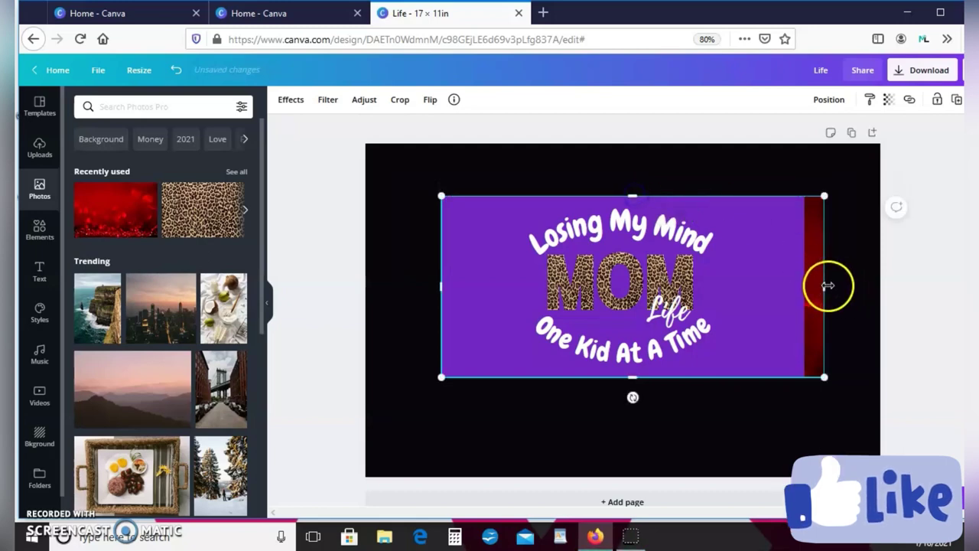
drag(824, 285, 807, 289)
click(770, 264)
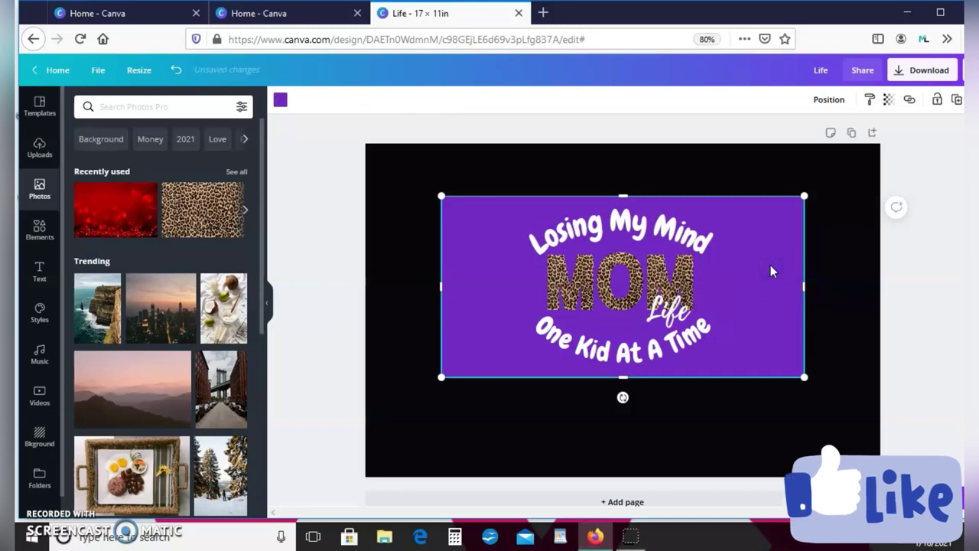
key(Delete)
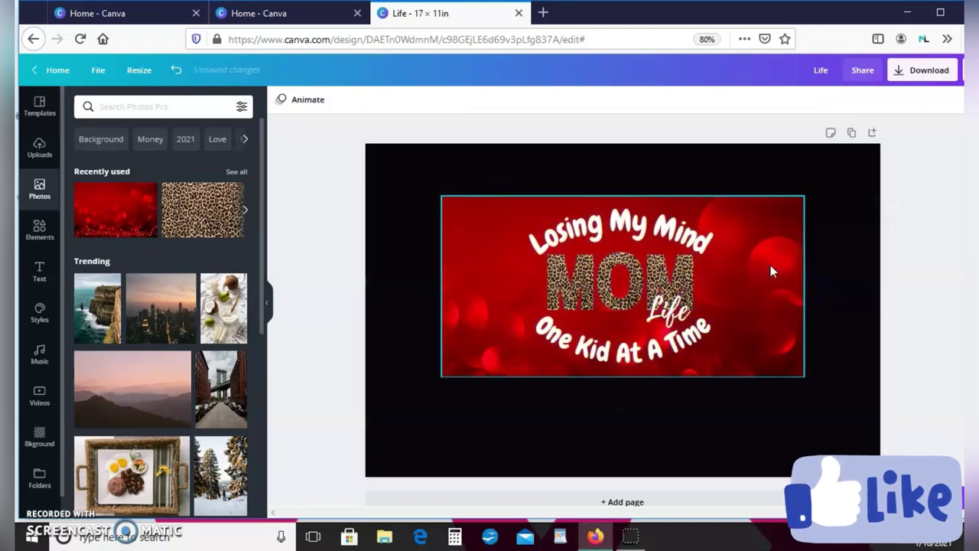
- Resize the red background's bottom and top edges and re-centre it on the page guide
click(689, 349)
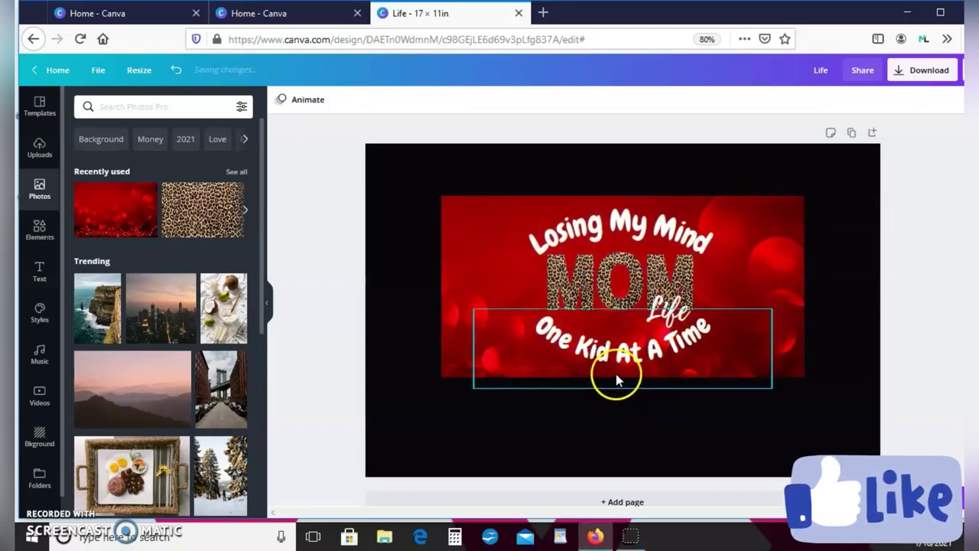
click(489, 266)
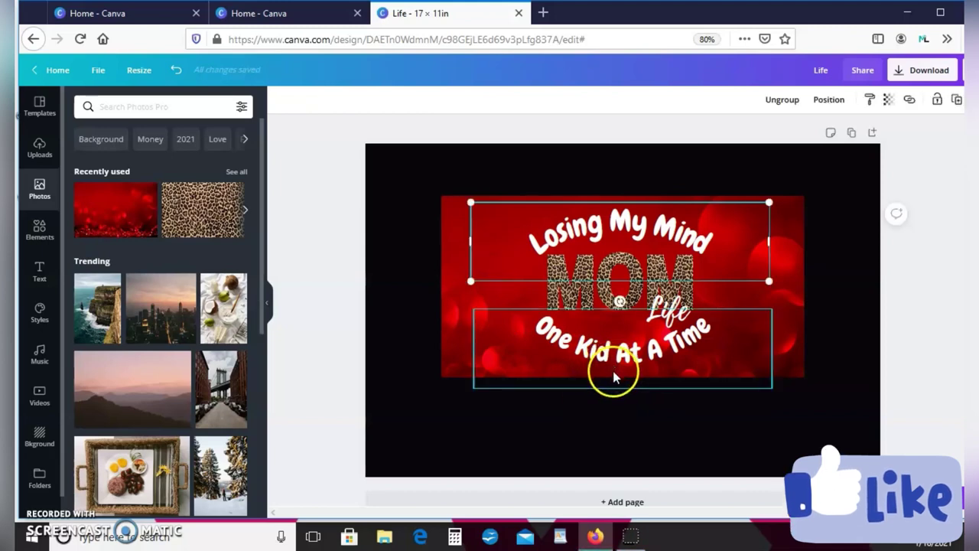
click(452, 366)
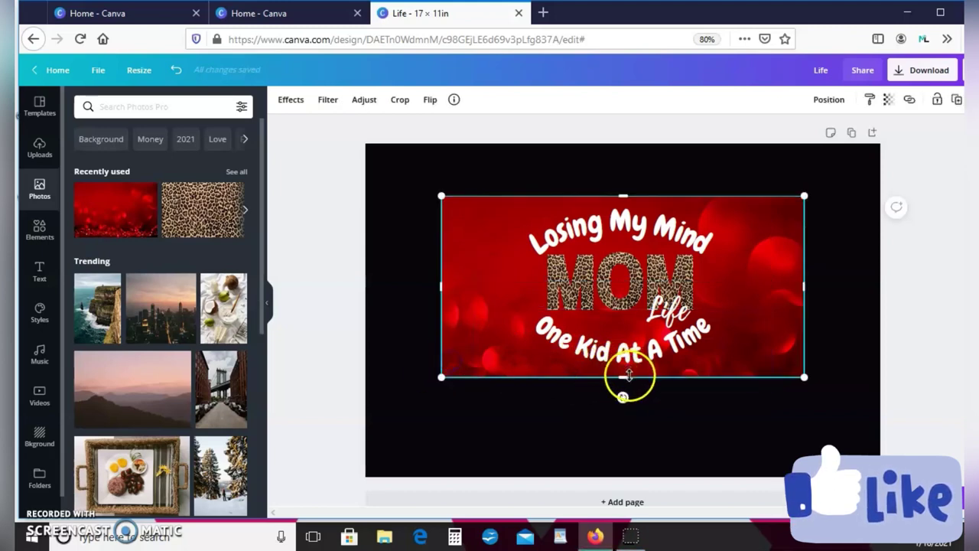
drag(627, 375, 632, 443)
drag(675, 417, 682, 386)
click(692, 386)
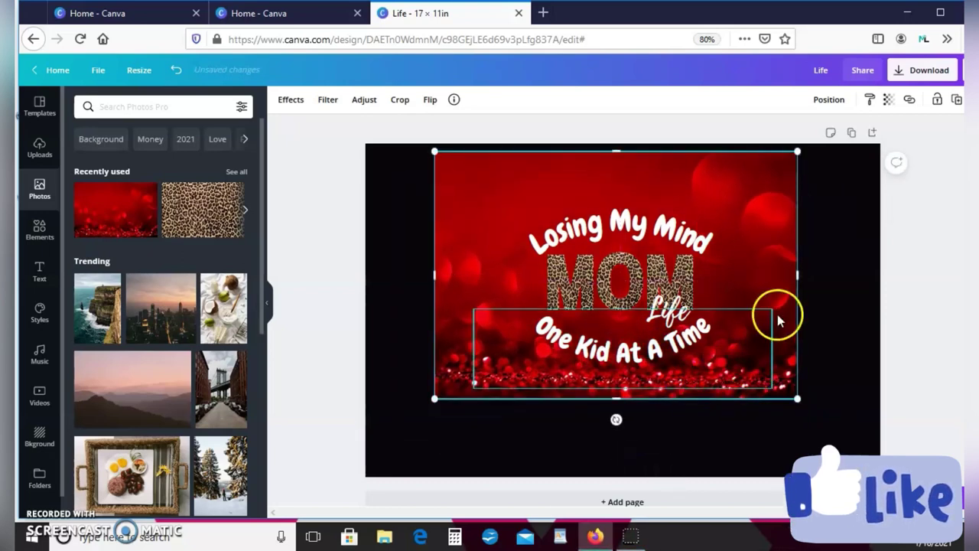
drag(787, 315, 787, 298)
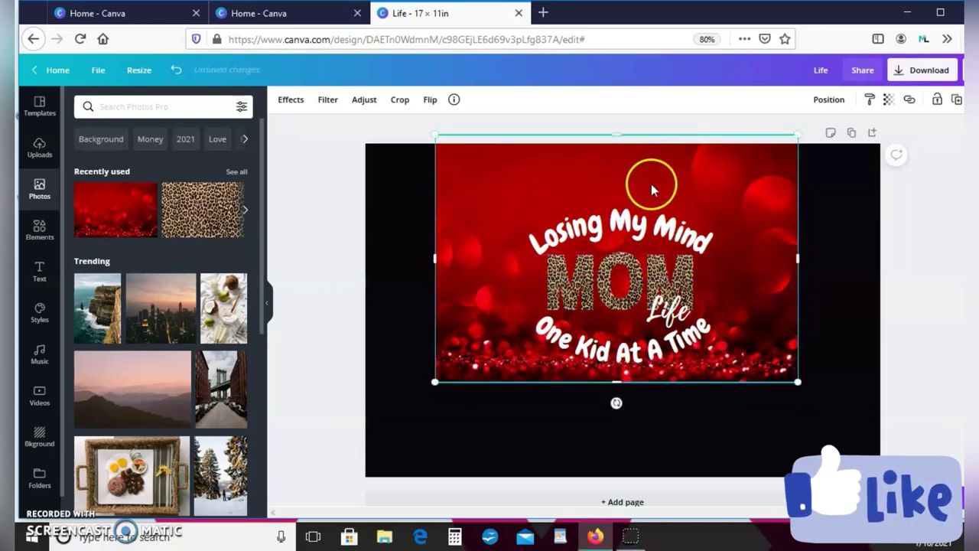
drag(619, 137, 625, 175)
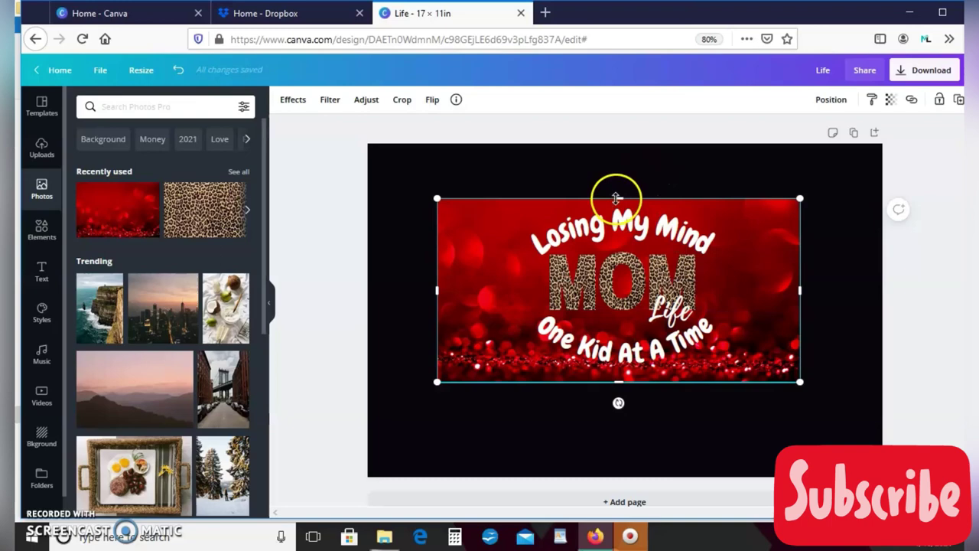
- Enlarge the red background to about 14.4 by 6.6, widening both sides and extending the bottom
drag(616, 199, 618, 197)
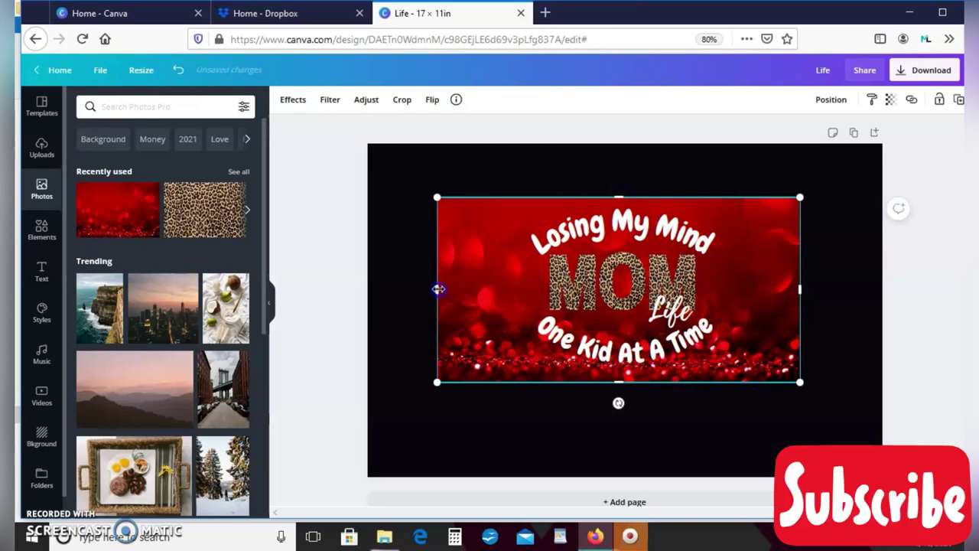
drag(438, 289, 408, 294)
drag(802, 284, 791, 268)
click(794, 289)
click(627, 380)
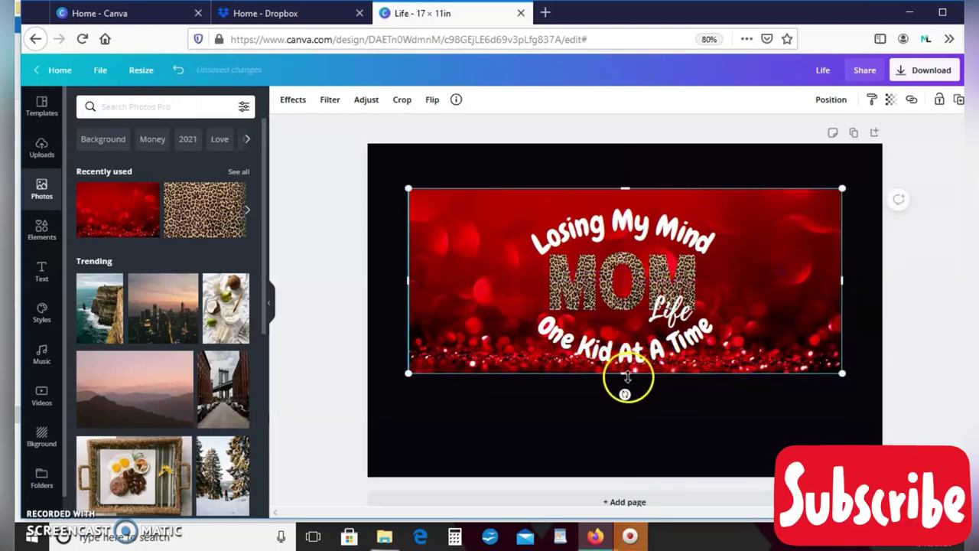
drag(626, 376, 628, 389)
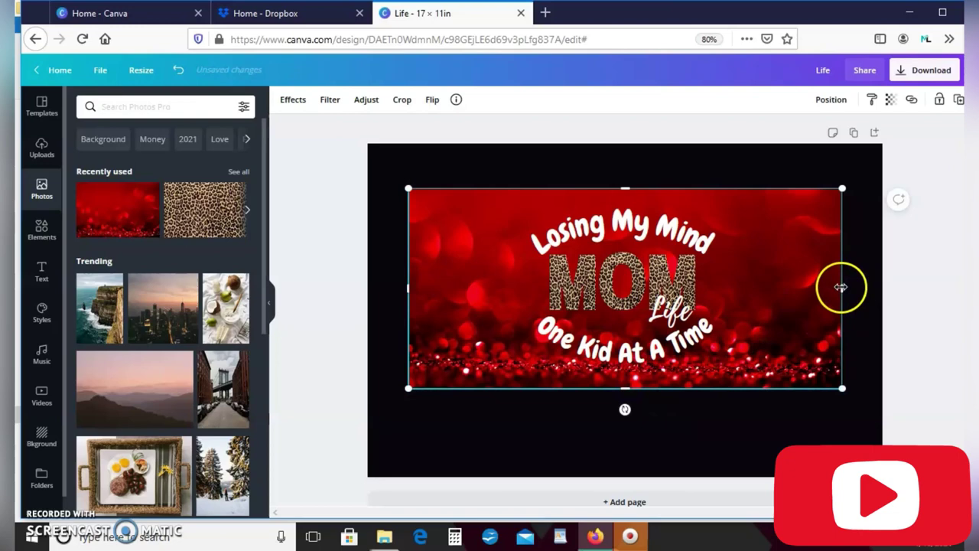
drag(842, 288, 844, 286)
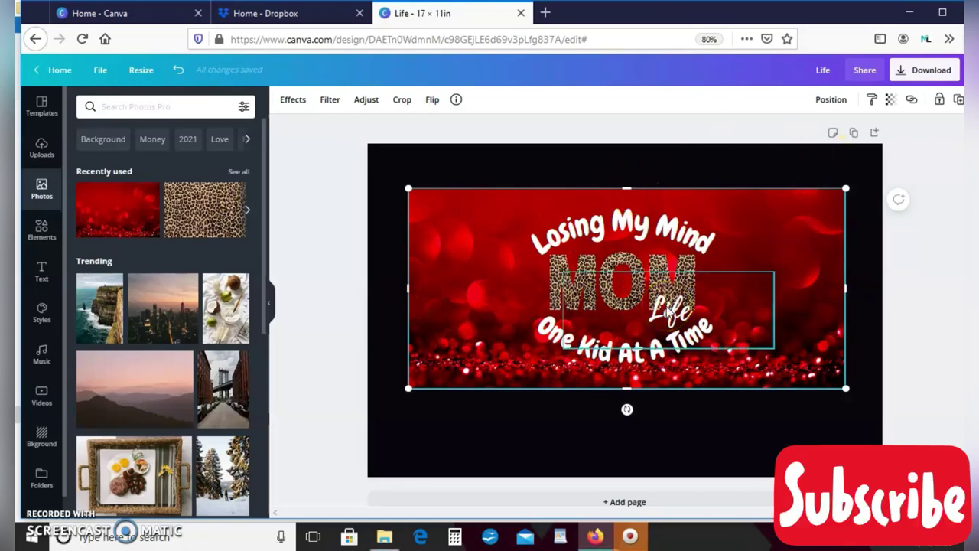
- Clear the black page background to white and reselect the 'Losing My Mind' text group
click(498, 177)
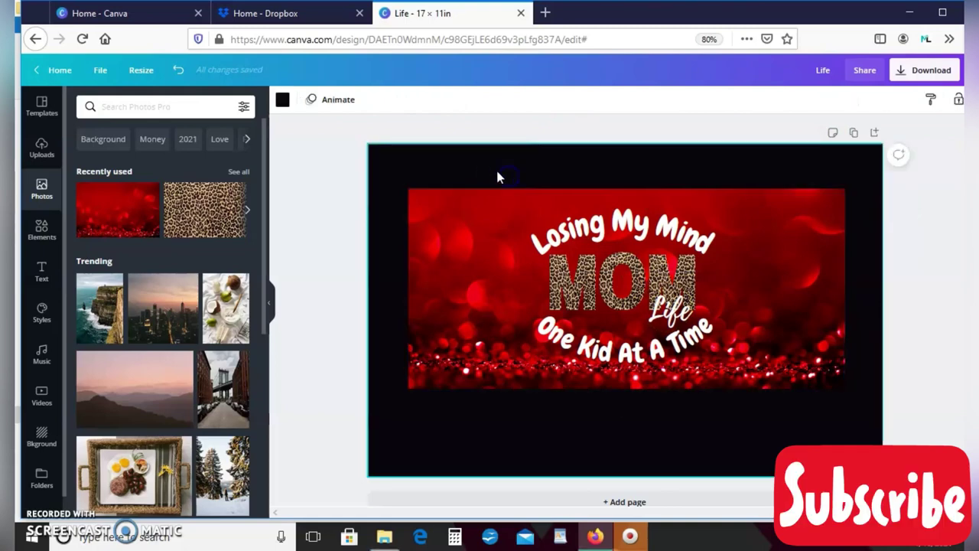
key(Delete)
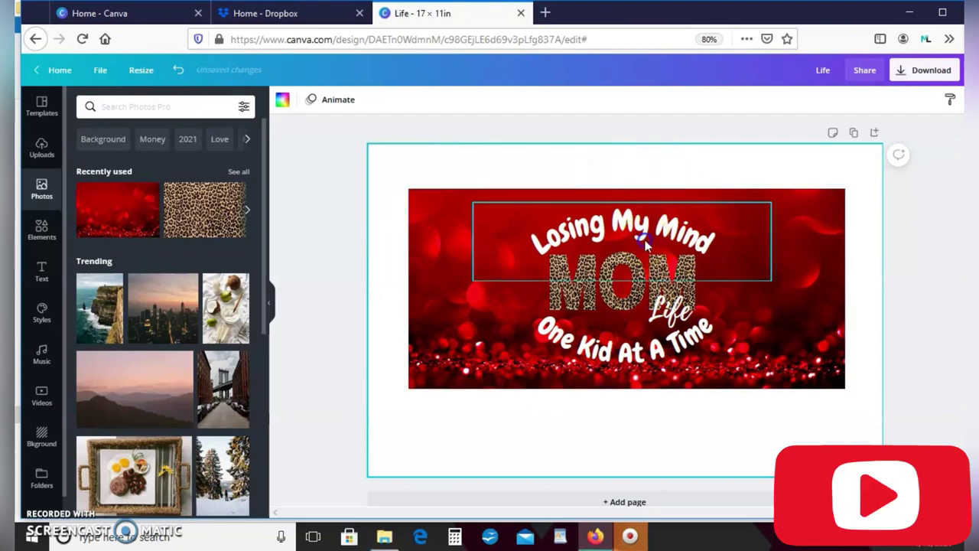
click(645, 244)
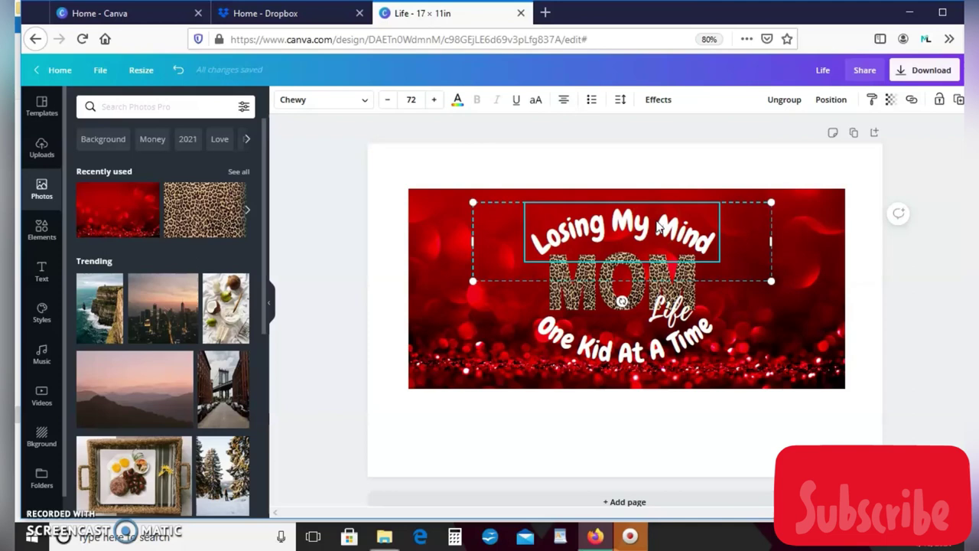
- Download the design as PNG, saving Life.png, and open its Downloads folder
click(934, 70)
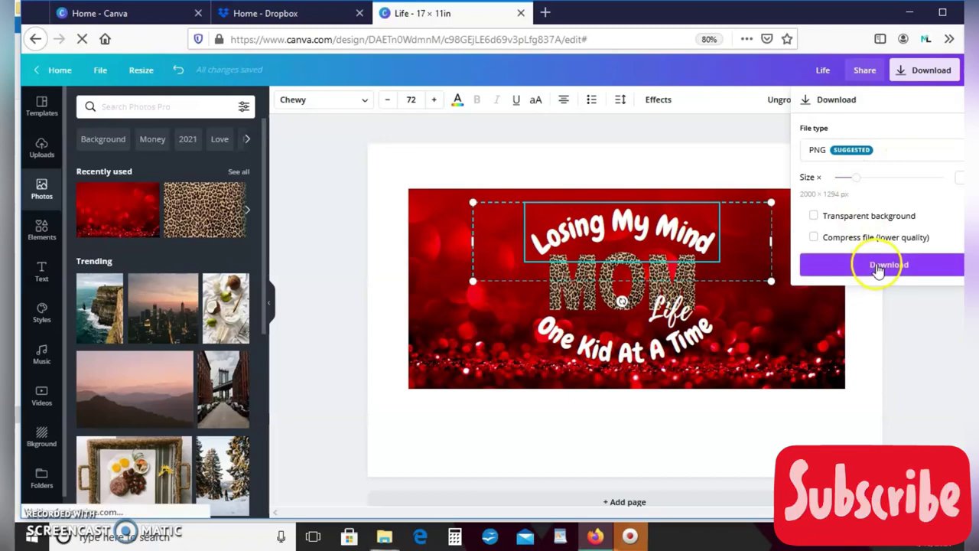
click(877, 268)
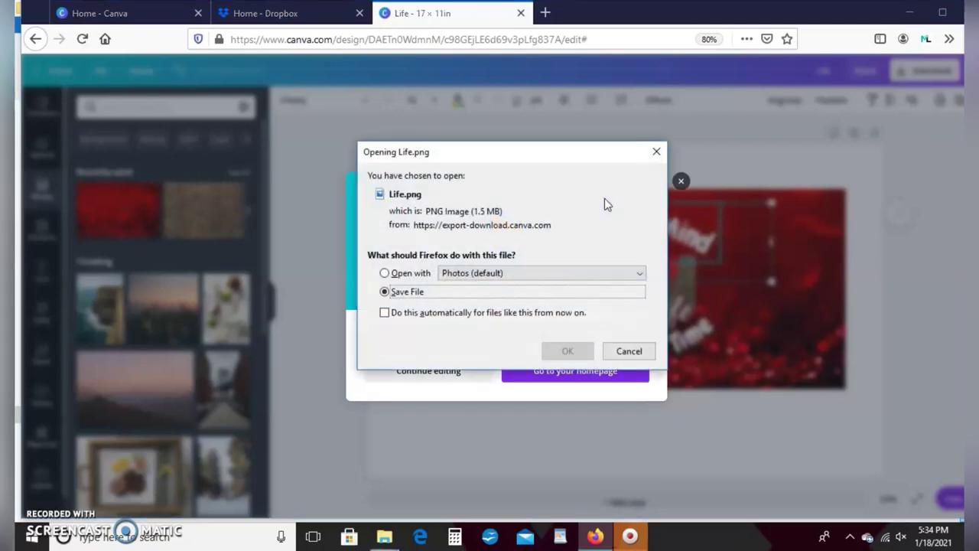
click(566, 350)
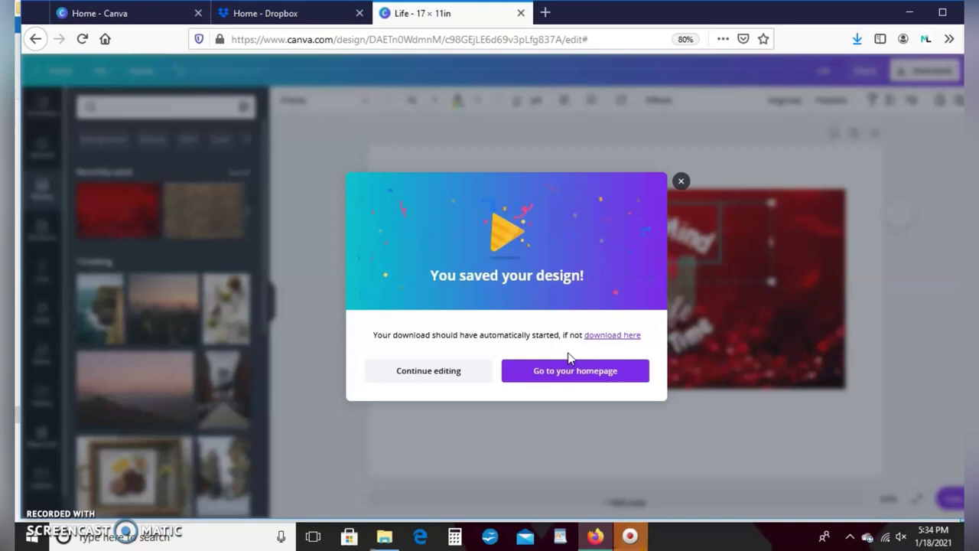
click(719, 181)
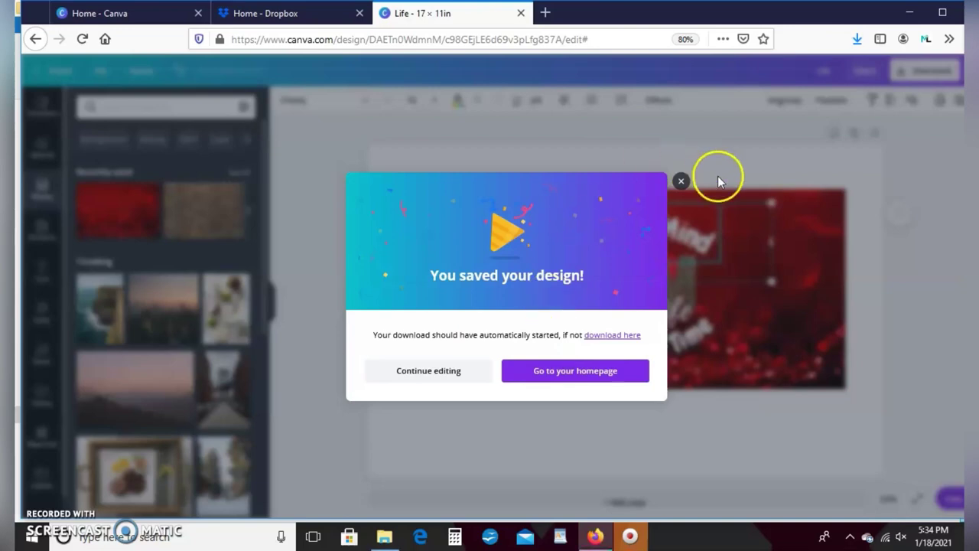
click(857, 43)
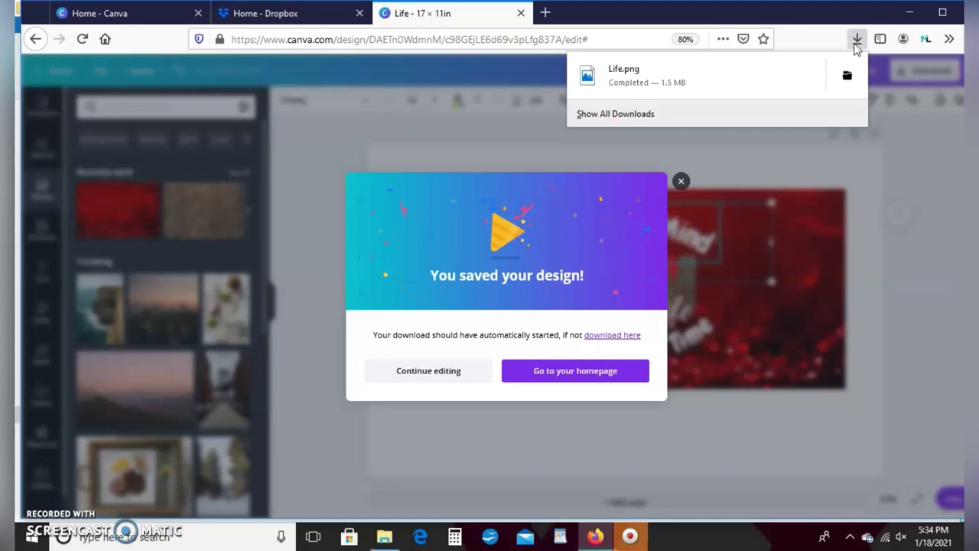
click(846, 75)
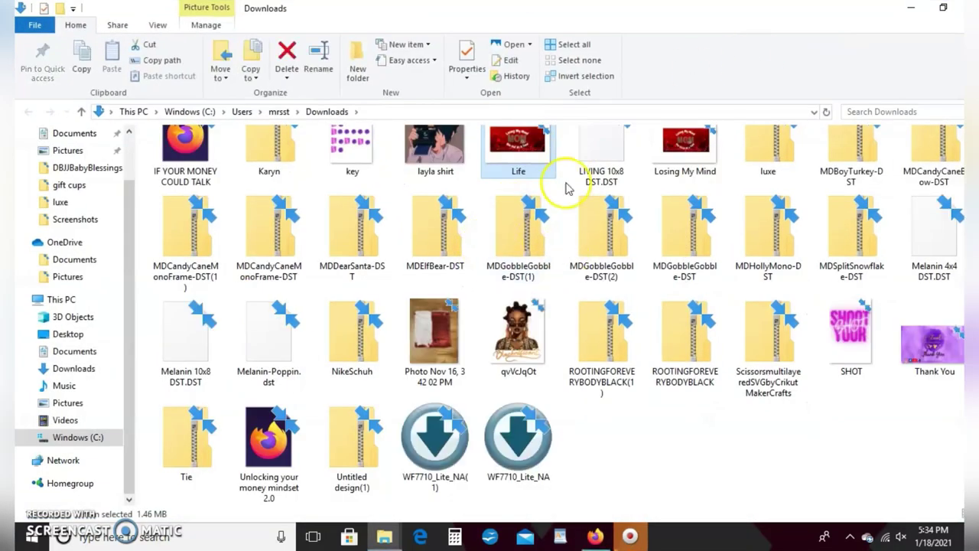
- Open the Life image from the Downloads folder in the photo viewer
double_click(516, 150)
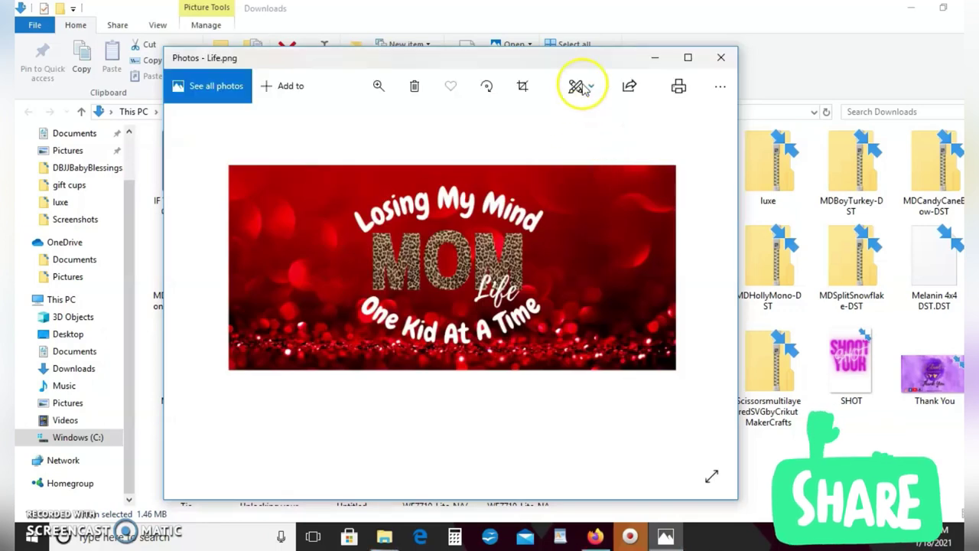
- Open the print dialog for Life.png and go to its More settings page
click(680, 86)
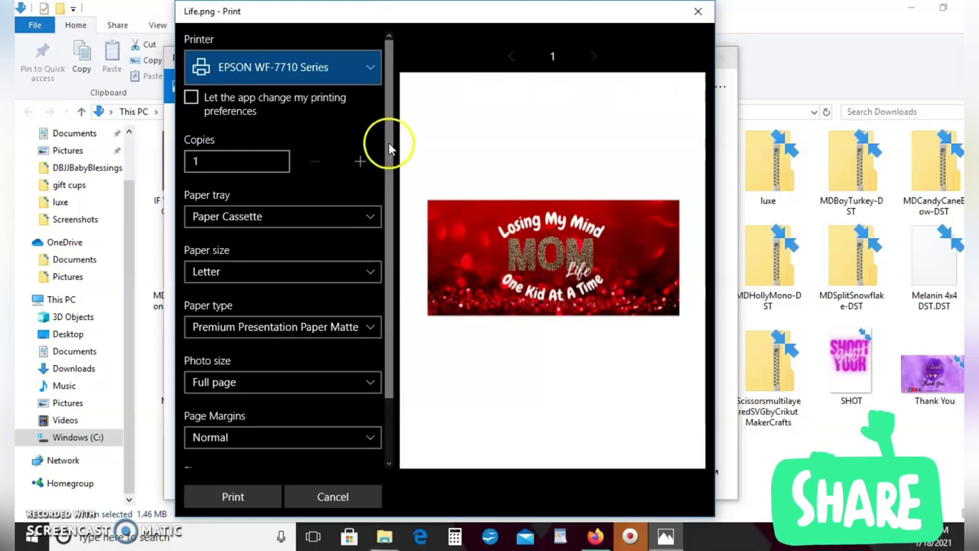
drag(390, 145, 393, 219)
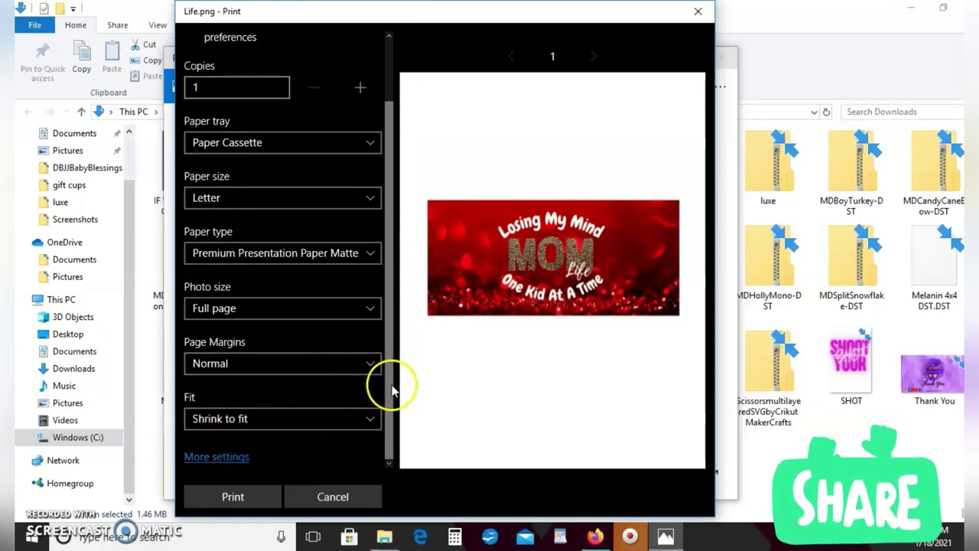
drag(393, 389, 397, 251)
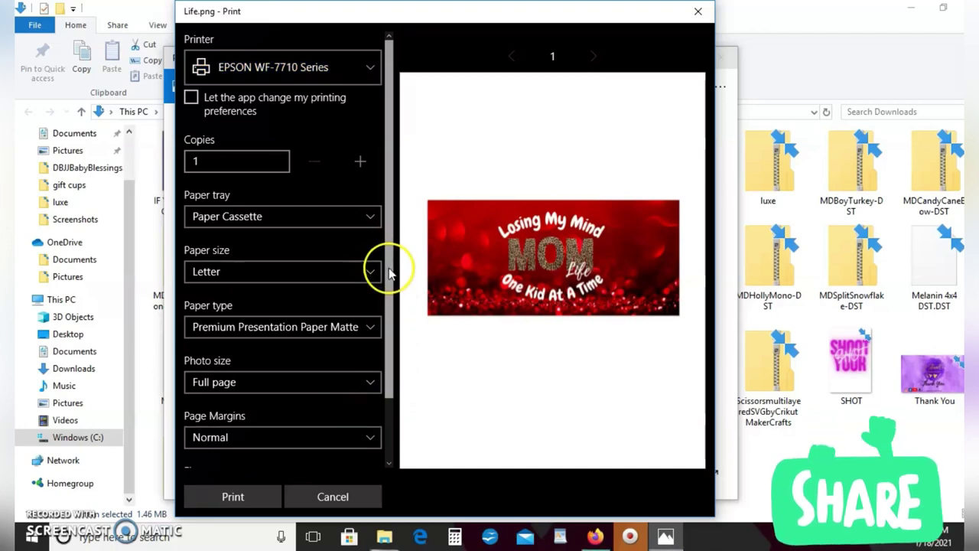
drag(389, 271, 389, 372)
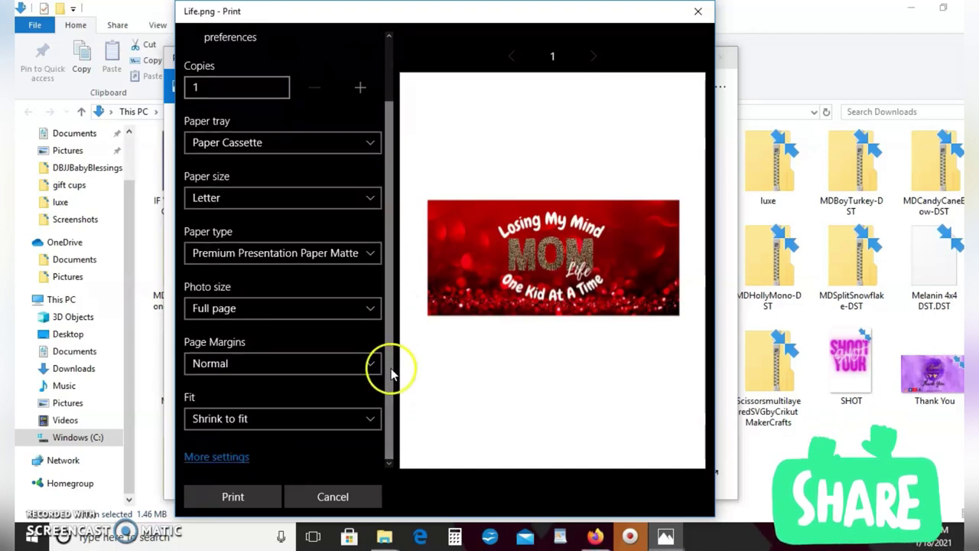
click(220, 456)
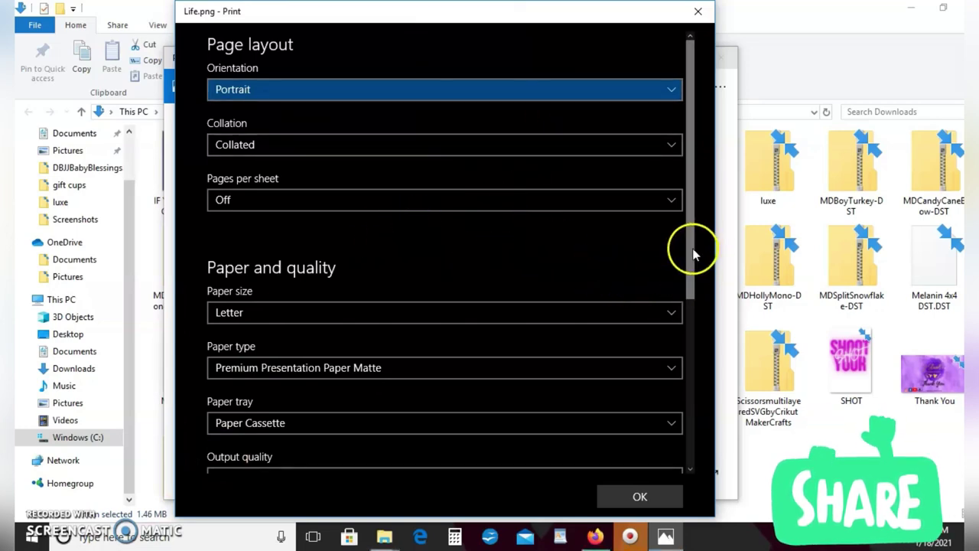
- Set the print to Landscape orientation on Tabloid paper and apply the settings
scroll(685, 290, down, 1)
scroll(683, 314, up, 1)
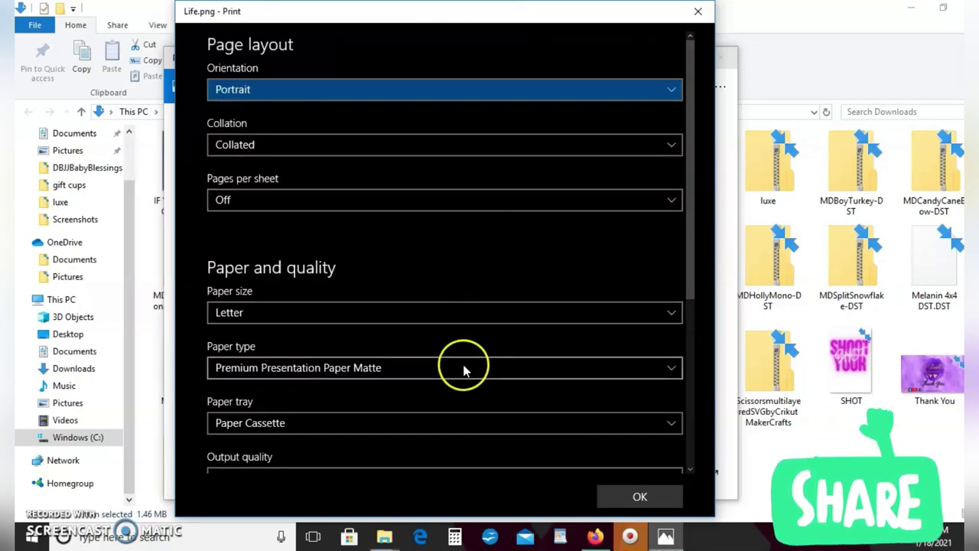
click(410, 96)
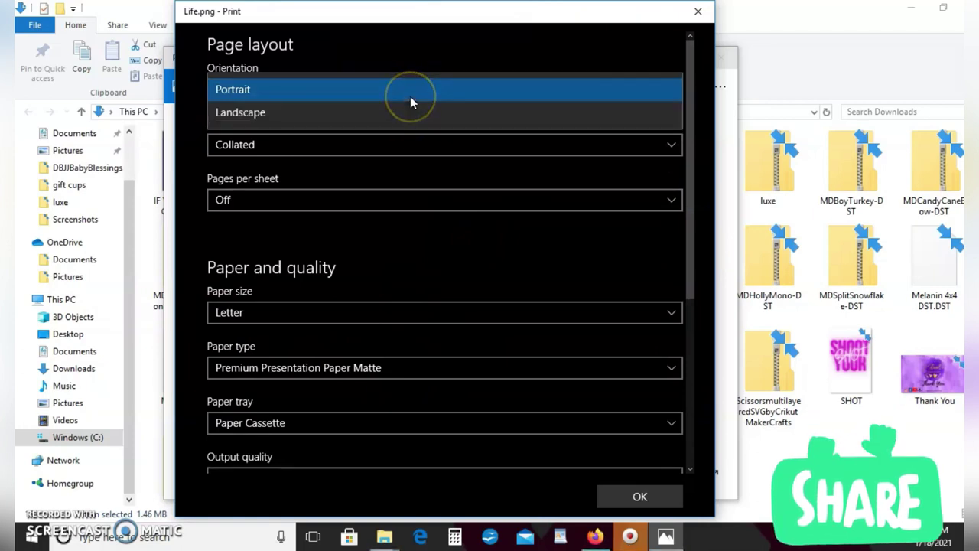
click(399, 122)
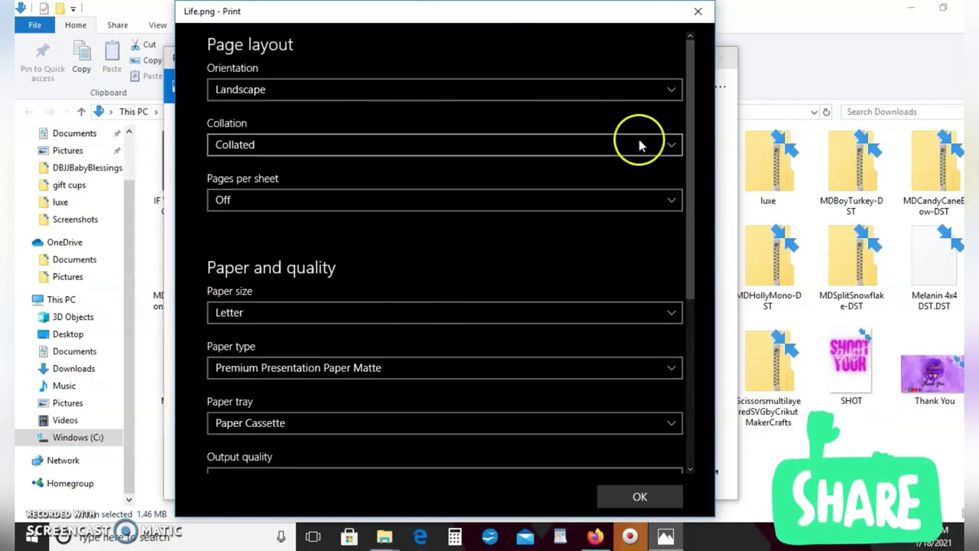
drag(692, 126, 691, 168)
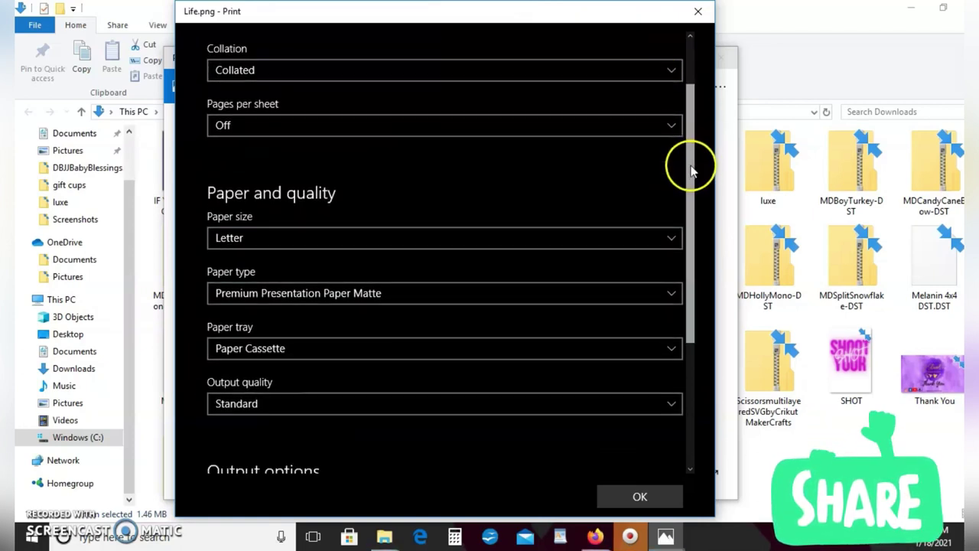
click(553, 246)
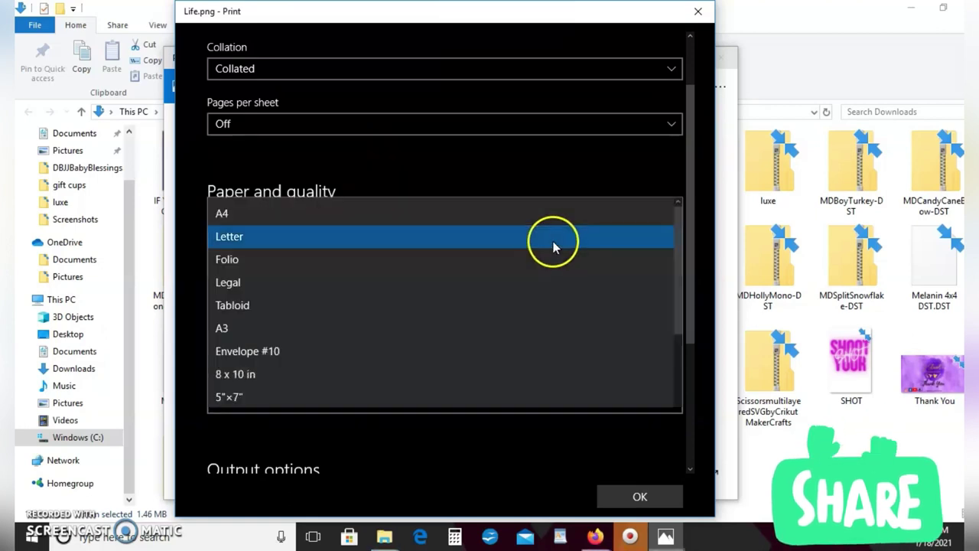
click(470, 304)
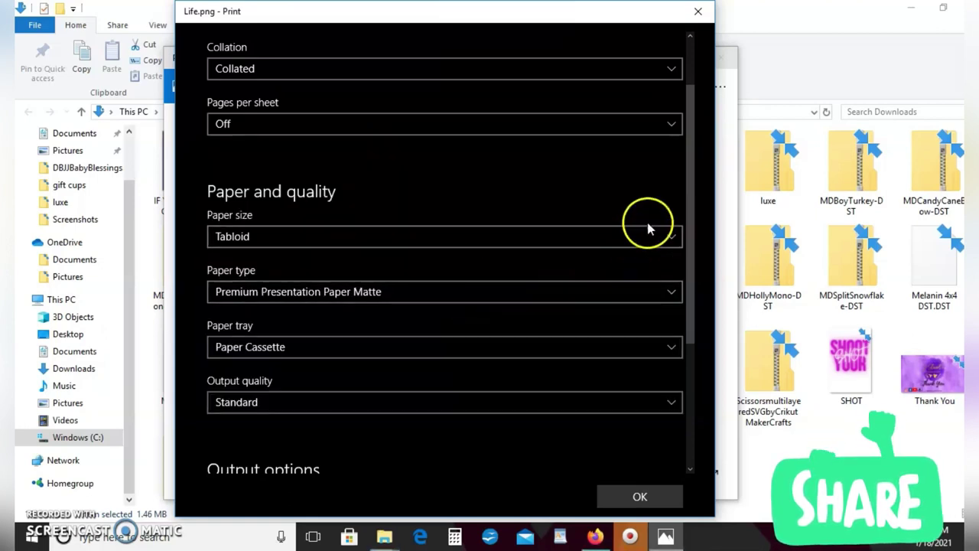
drag(686, 221, 656, 382)
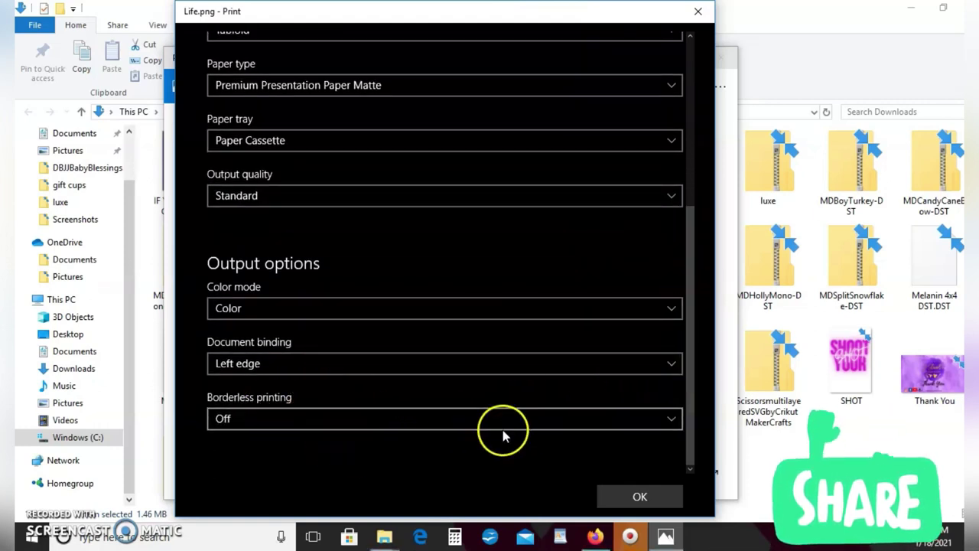
click(664, 501)
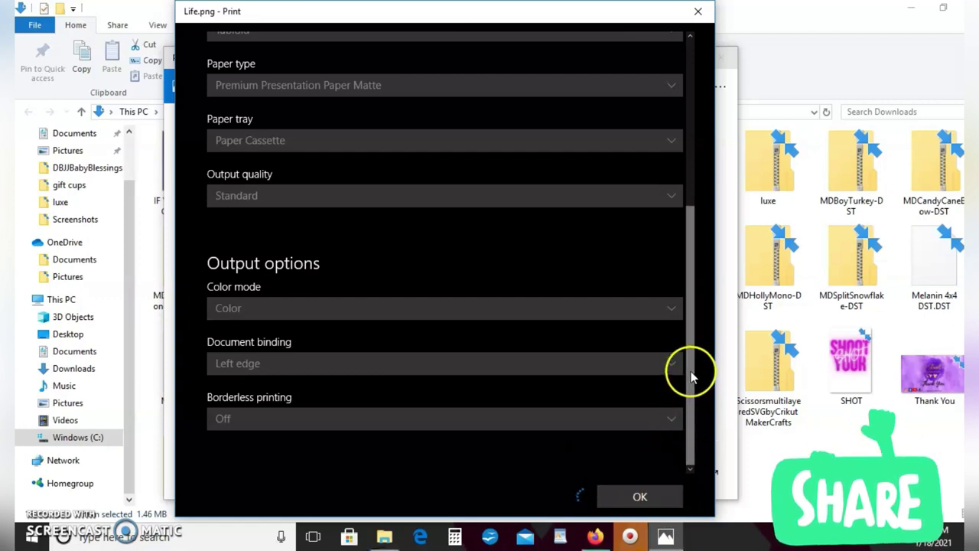
click(641, 499)
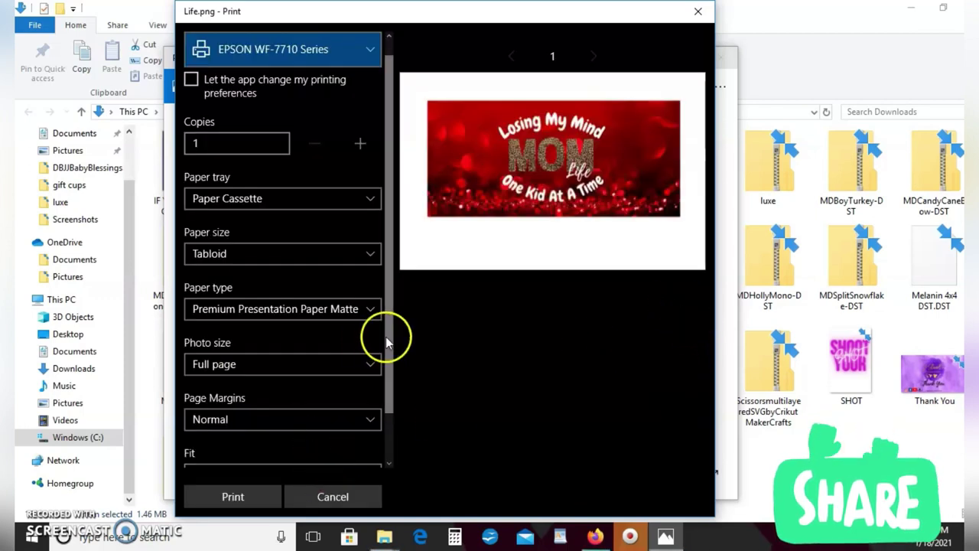
- Set the Life.png print's Fit option to Shrink to fit
scroll(389, 344, down, 2)
click(229, 418)
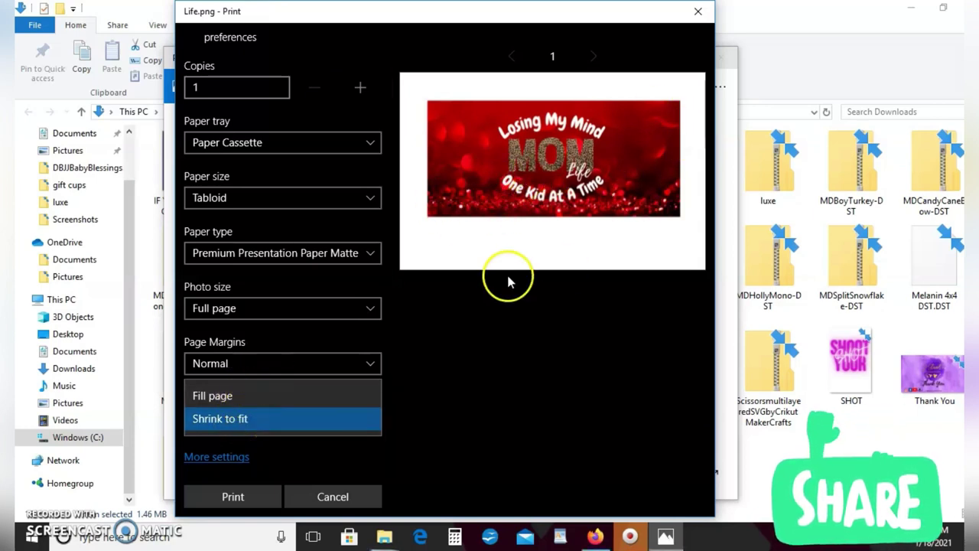
click(302, 428)
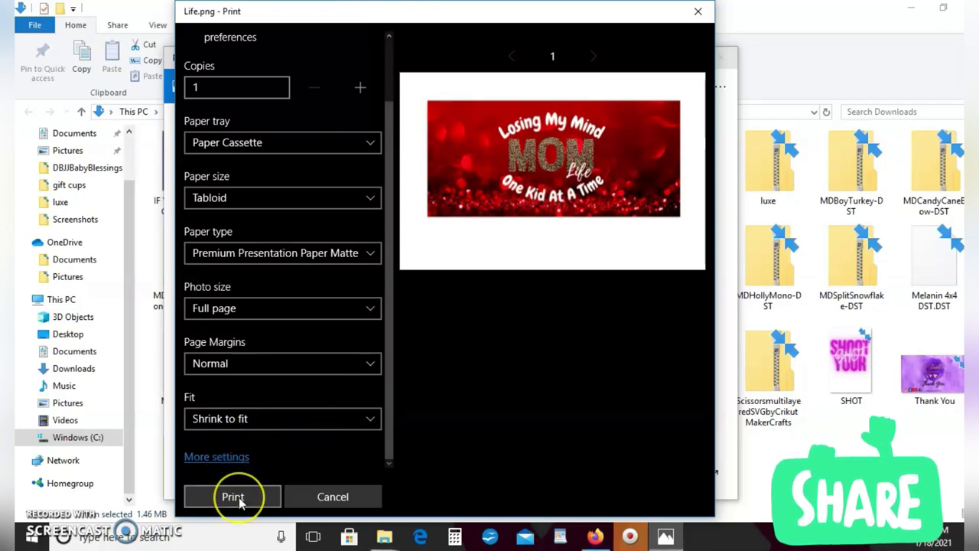